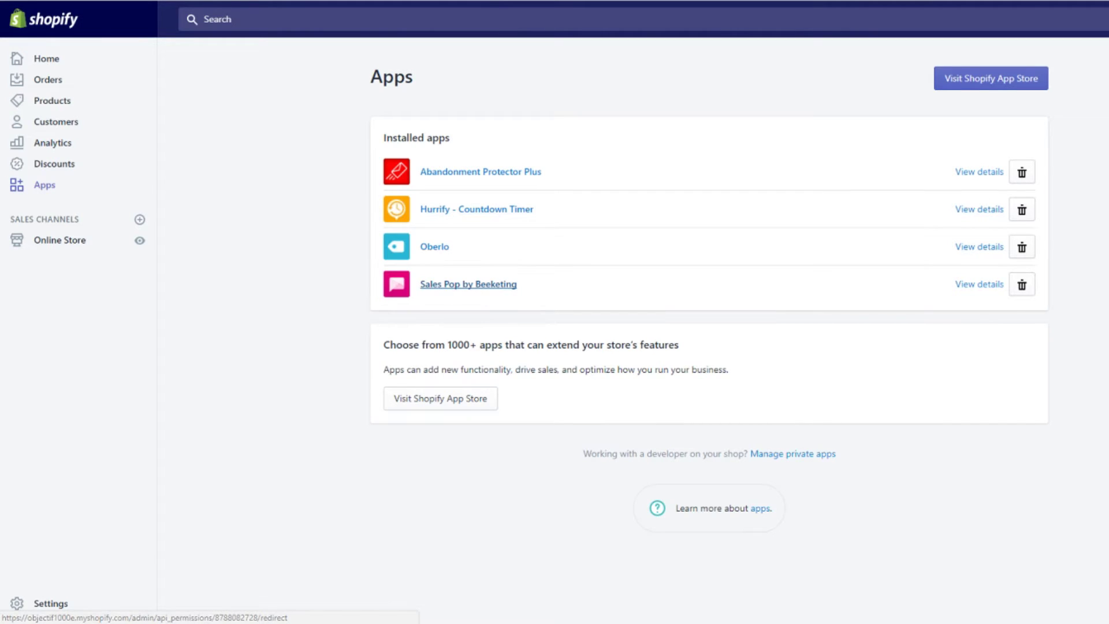
Step: Open the installed Sales Pop by Beeketing app and look through its notifications page
{"action": "left_click", "coordinate": [496, 284]}
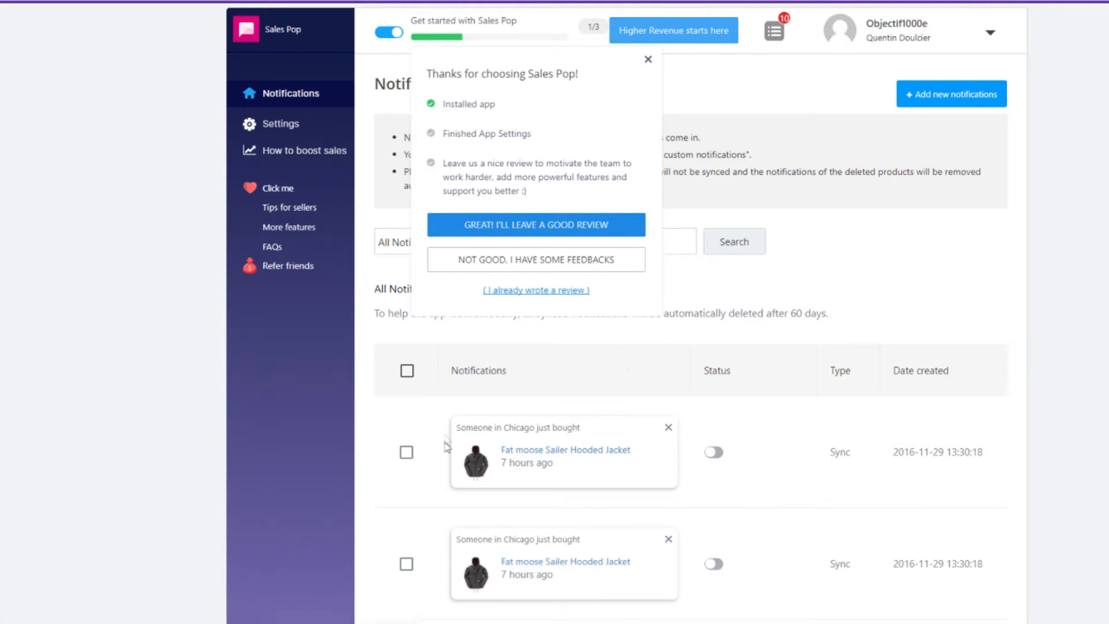
{"action": "scroll", "coordinate": [463, 439], "scroll_direction": "down", "scroll_amount": 2}
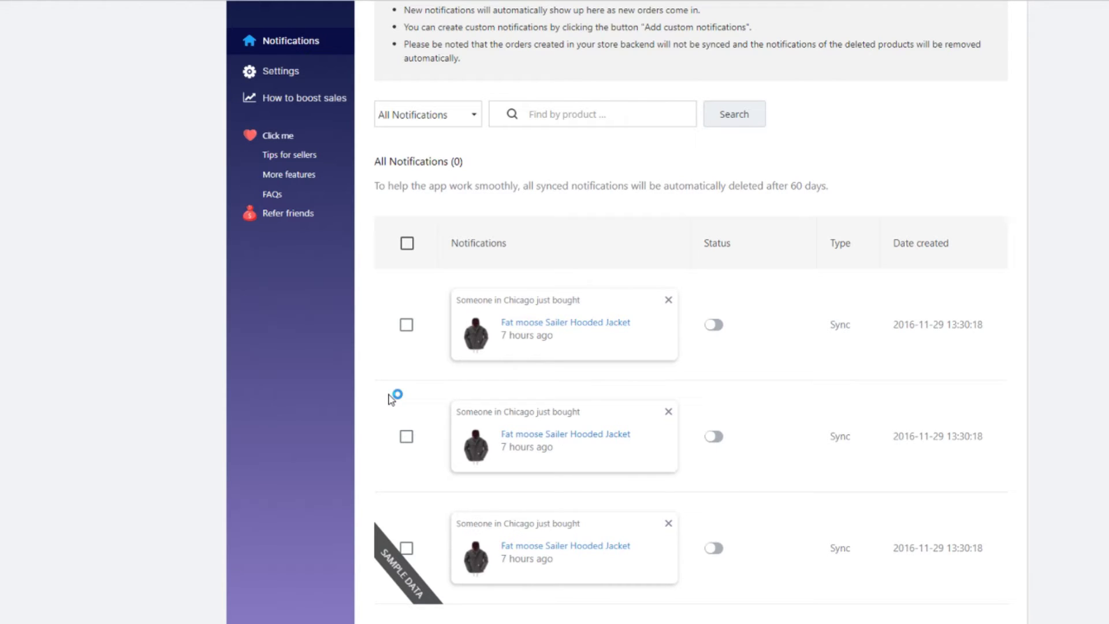
{"action": "scroll", "coordinate": [391, 400], "scroll_direction": "up", "scroll_amount": 1}
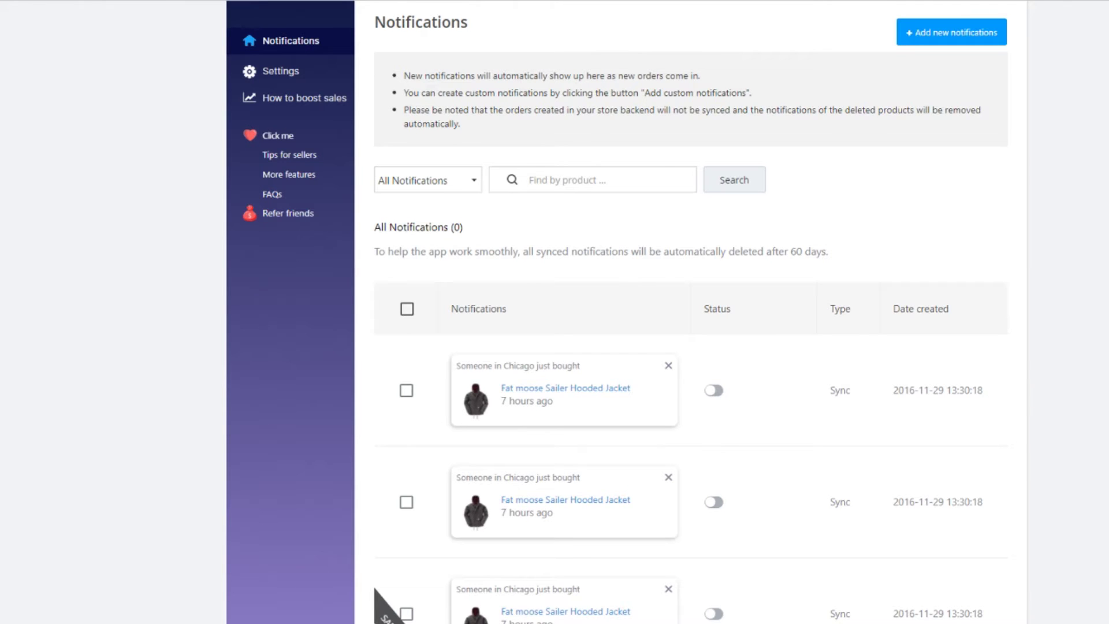
{"action": "scroll", "coordinate": [580, 316], "scroll_direction": "up", "scroll_amount": 2}
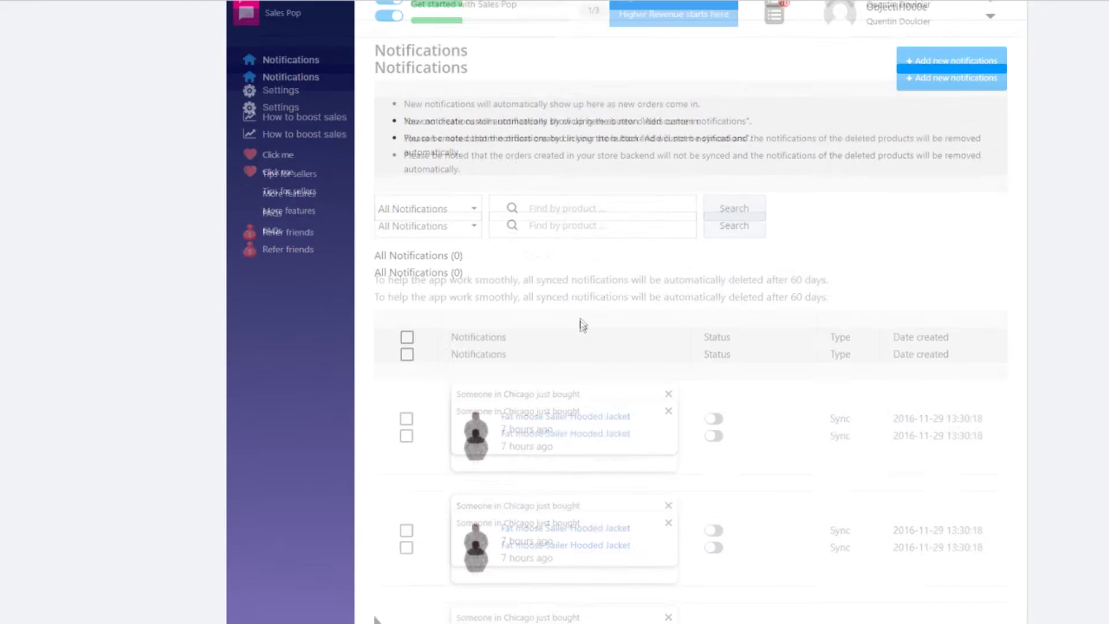
Step: In the Sales Pop display options, set the notification language to France and save the settings
{"action": "left_click", "coordinate": [342, 124]}
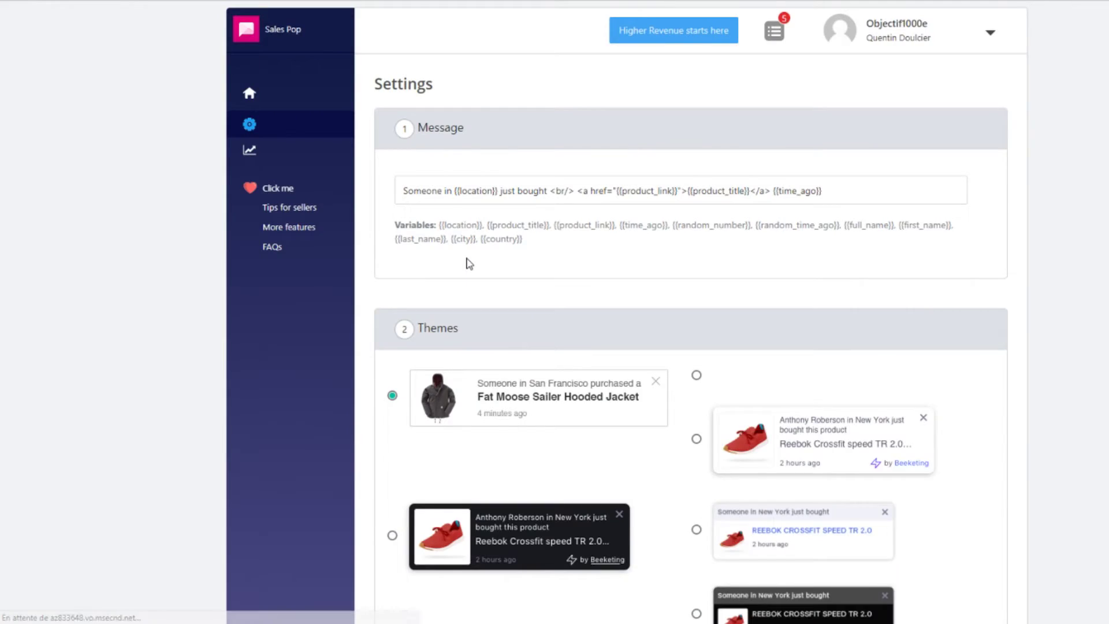
{"action": "scroll", "coordinate": [467, 263], "scroll_direction": "down", "scroll_amount": 1}
{"action": "scroll", "coordinate": [468, 263], "scroll_direction": "down", "scroll_amount": 1}
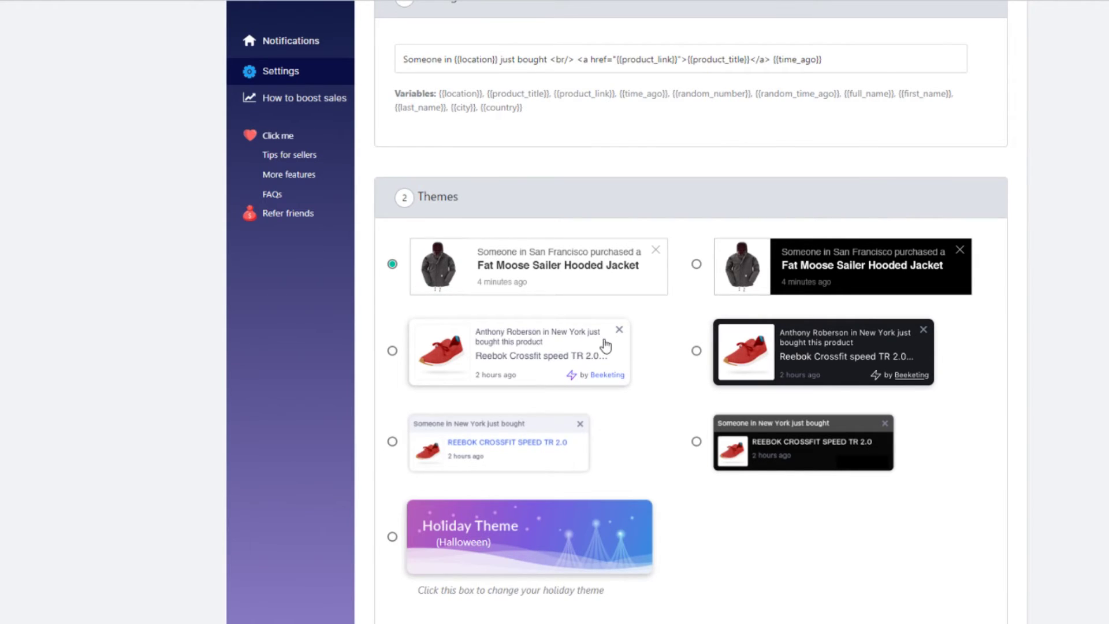
{"action": "scroll", "coordinate": [605, 345], "scroll_direction": "down", "scroll_amount": 2}
{"action": "scroll", "coordinate": [605, 345], "scroll_direction": "down", "scroll_amount": 5}
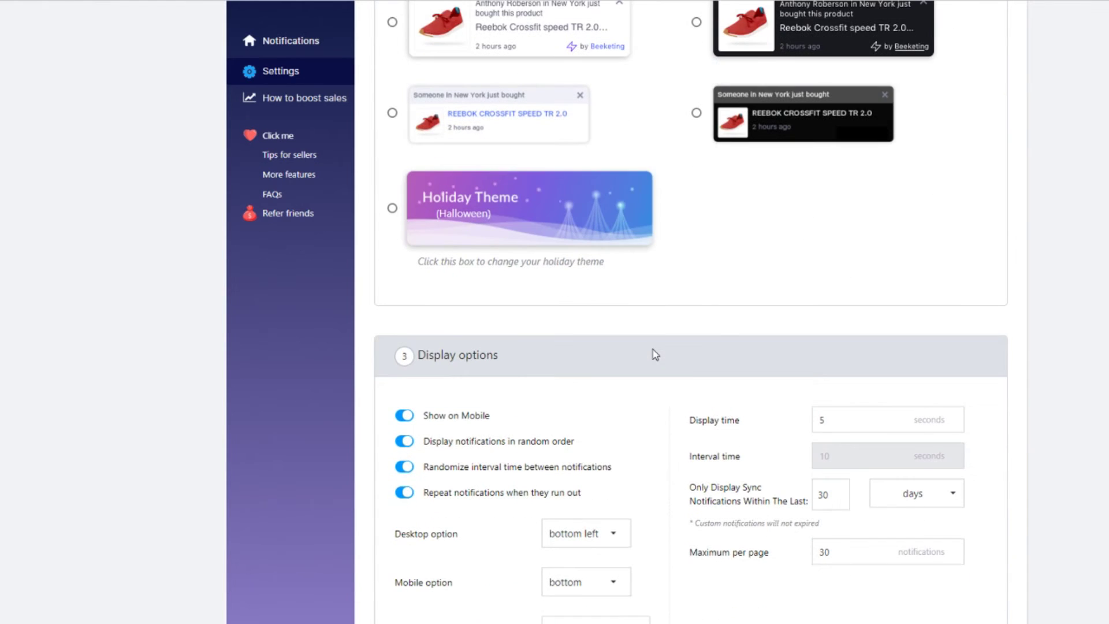
{"action": "scroll", "coordinate": [653, 349], "scroll_direction": "down", "scroll_amount": 2}
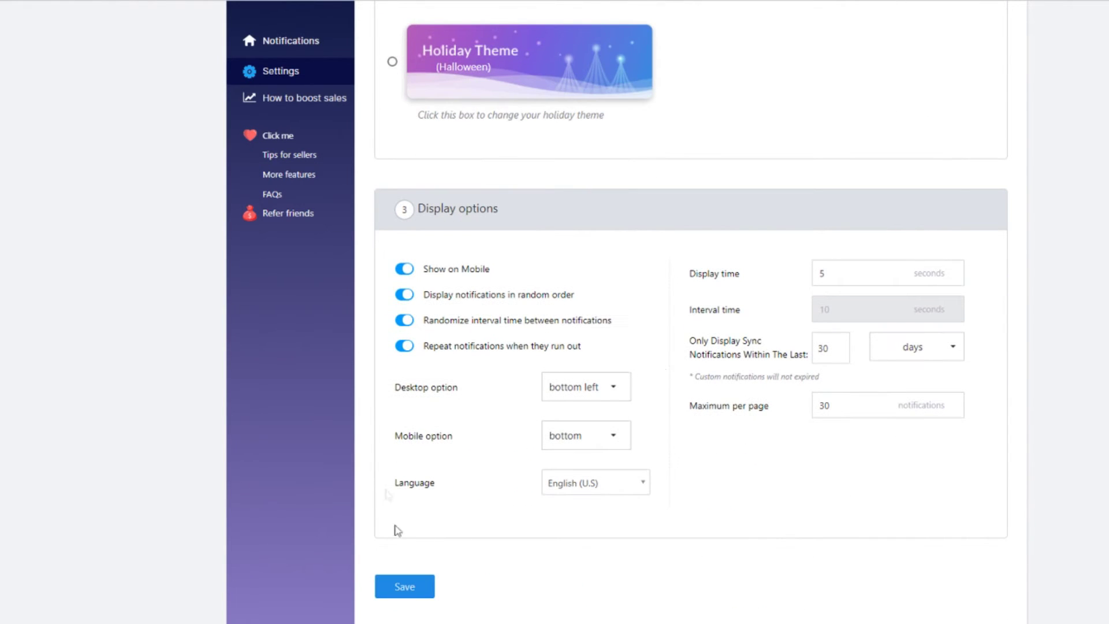
{"action": "left_click", "coordinate": [565, 495]}
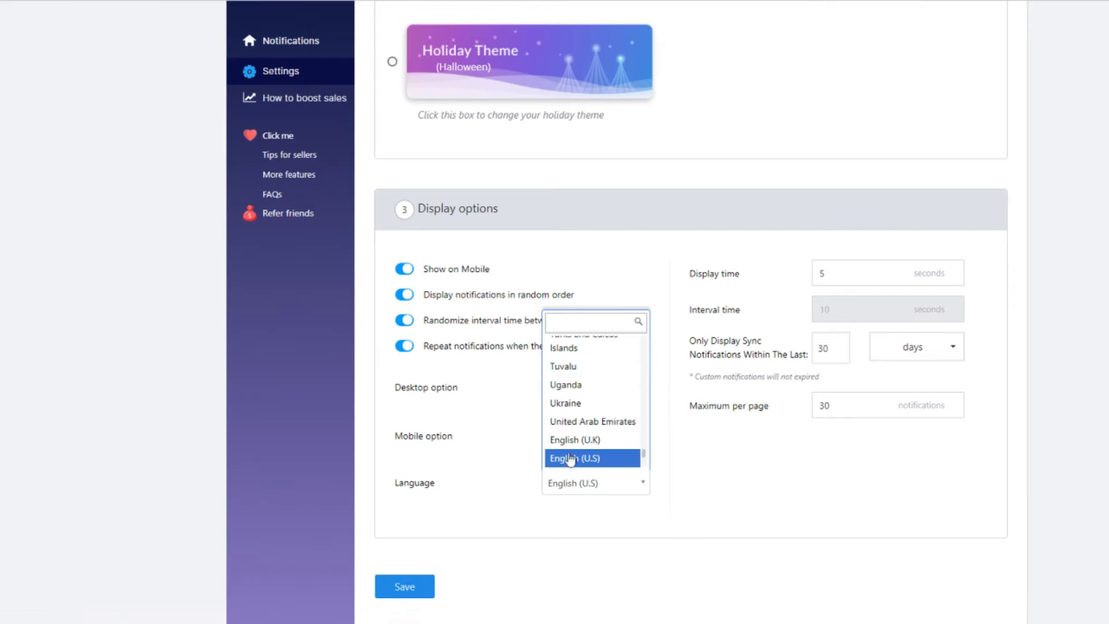
{"action": "type", "text": "fr"}
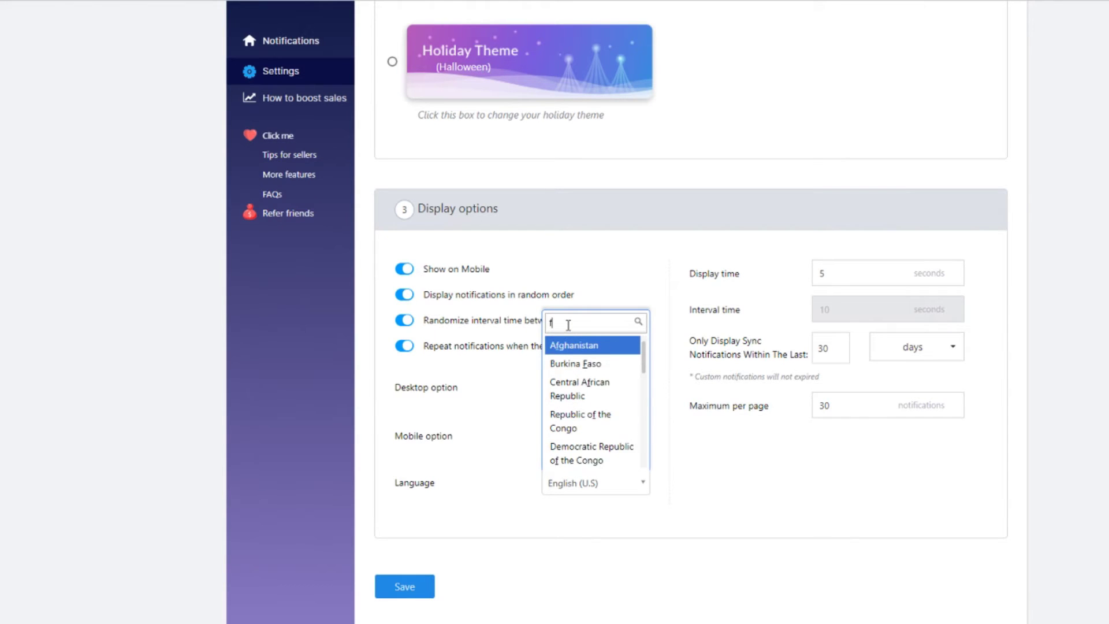
{"action": "left_click", "coordinate": [589, 381]}
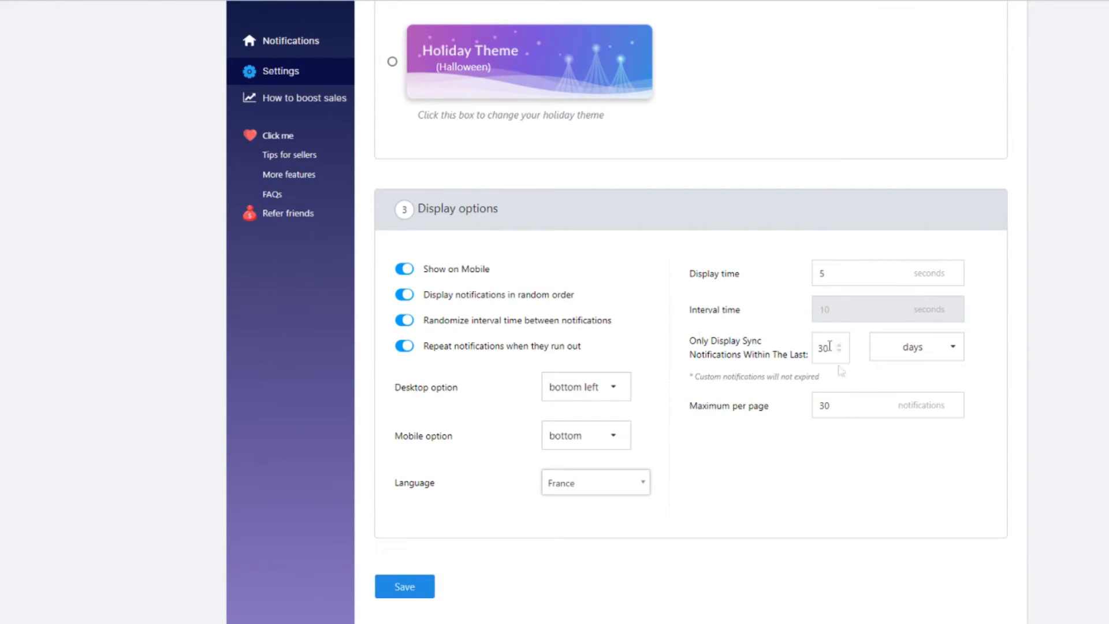
{"action": "left_click", "coordinate": [407, 586]}
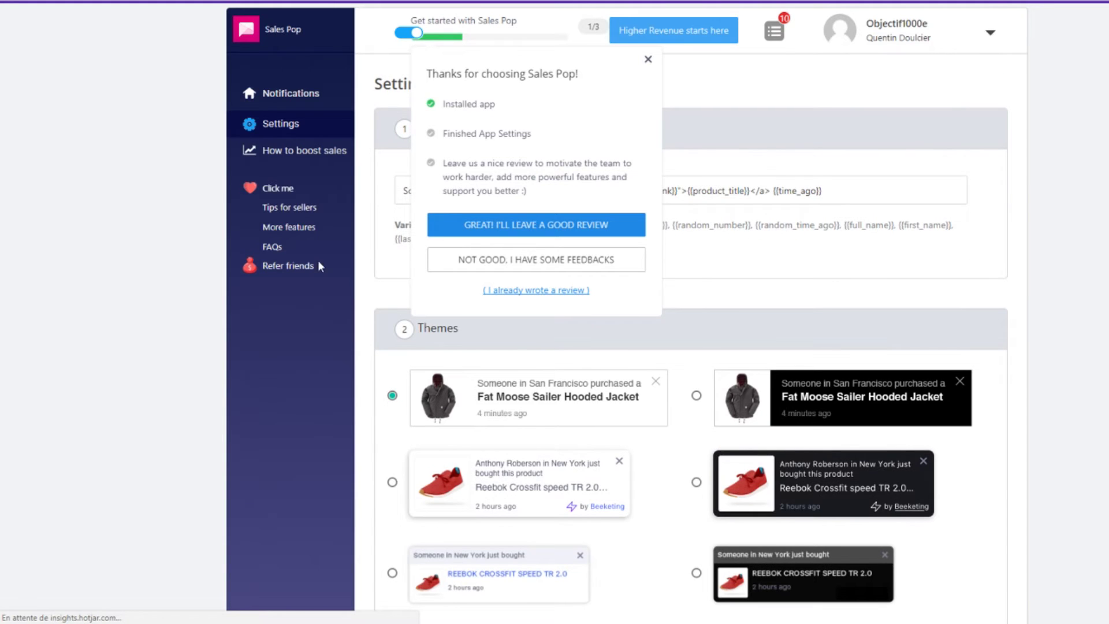
Step: Create a custom notification for the product GRATUIT Bracelet panda antique en or with Toulouse as customer location, and check it in the notifications list
{"action": "left_click", "coordinate": [305, 153]}
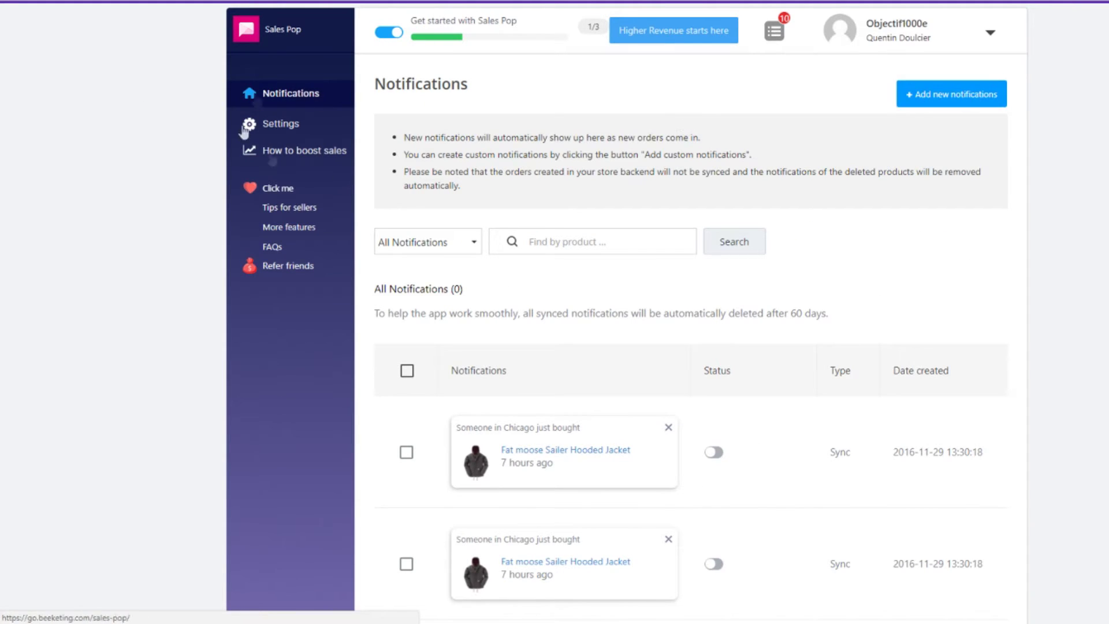
{"action": "left_click", "coordinate": [959, 95]}
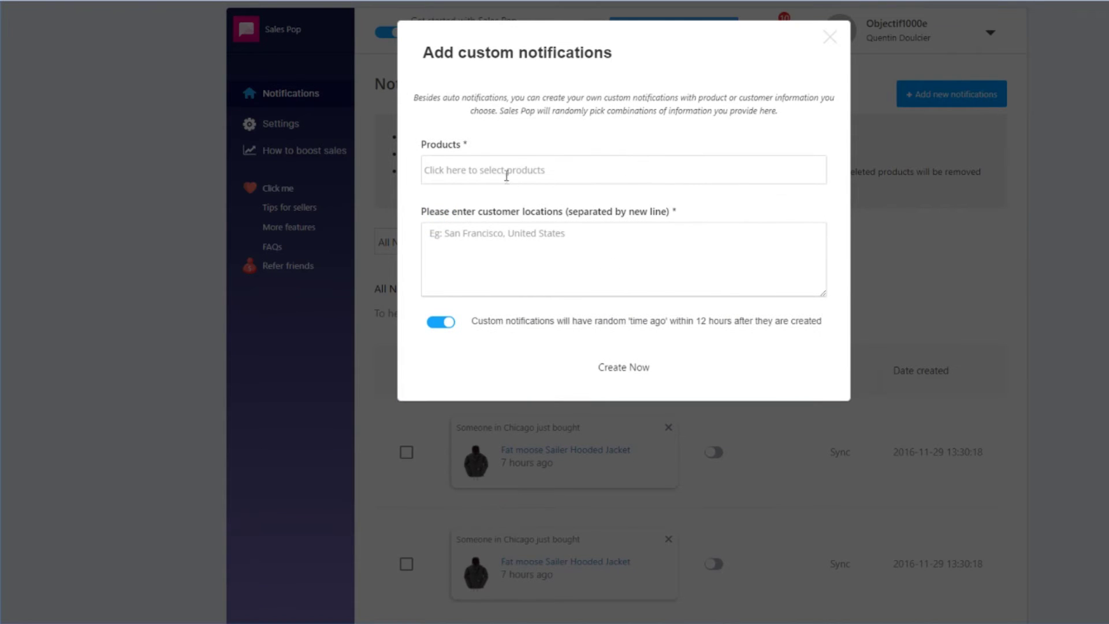
{"action": "left_click", "coordinate": [506, 173]}
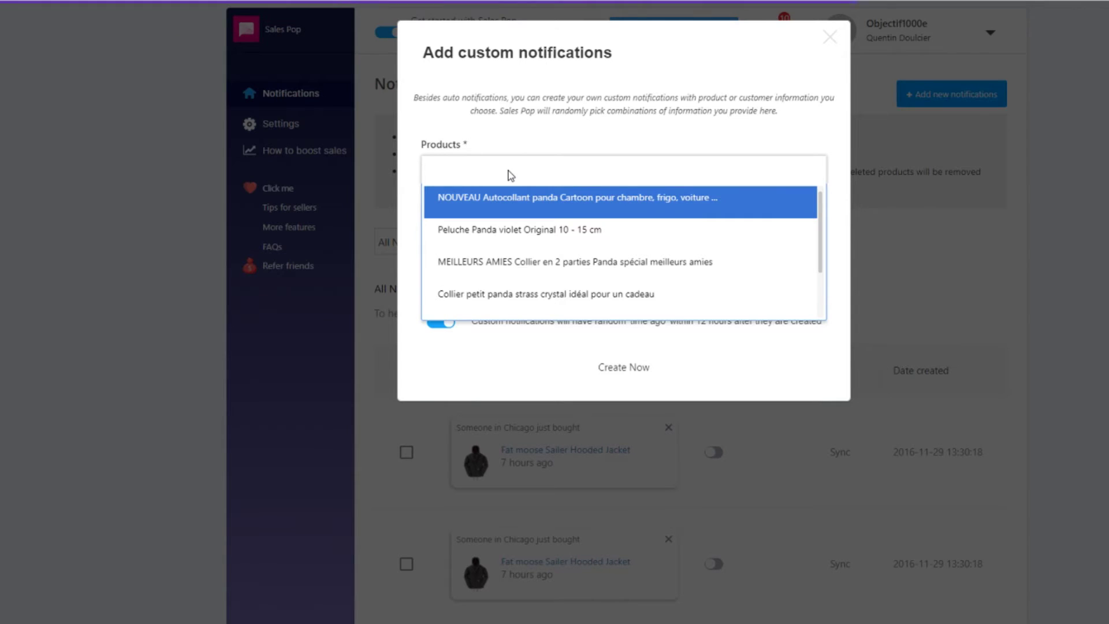
{"action": "scroll", "coordinate": [547, 227], "scroll_direction": "down", "scroll_amount": 2}
{"action": "left_click", "coordinate": [537, 301]}
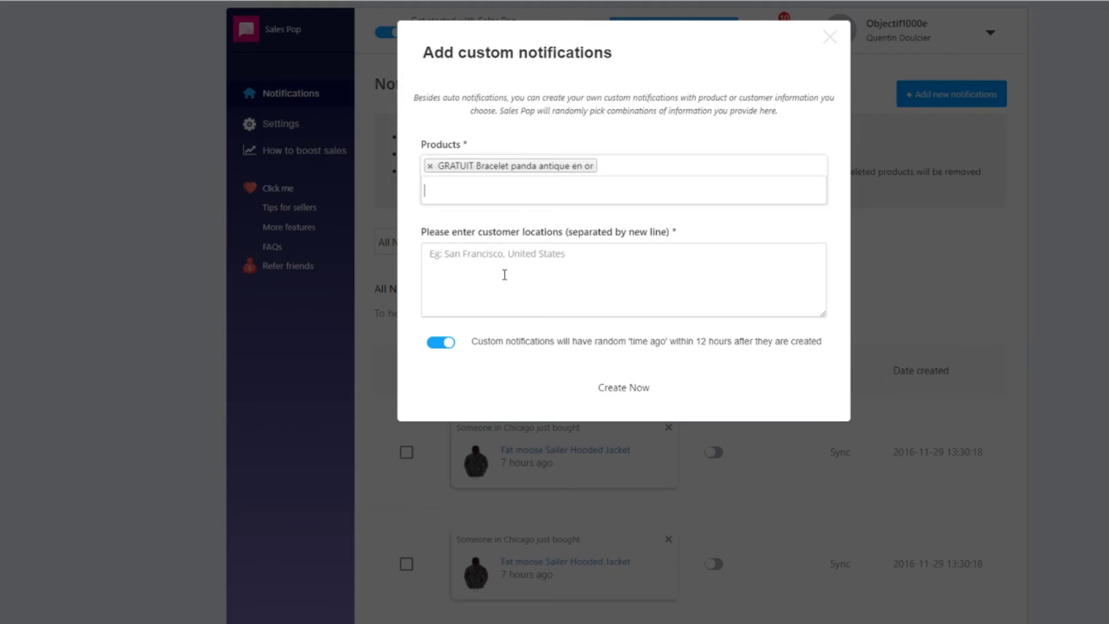
{"action": "left_click", "coordinate": [575, 276]}
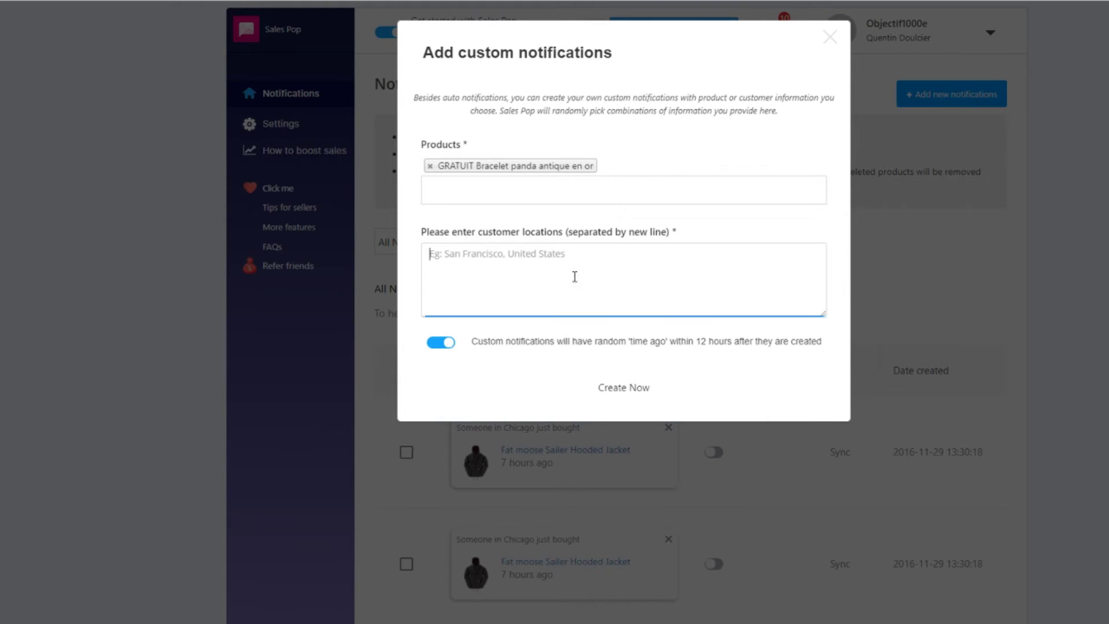
{"action": "type", "text": "Toulouse"}
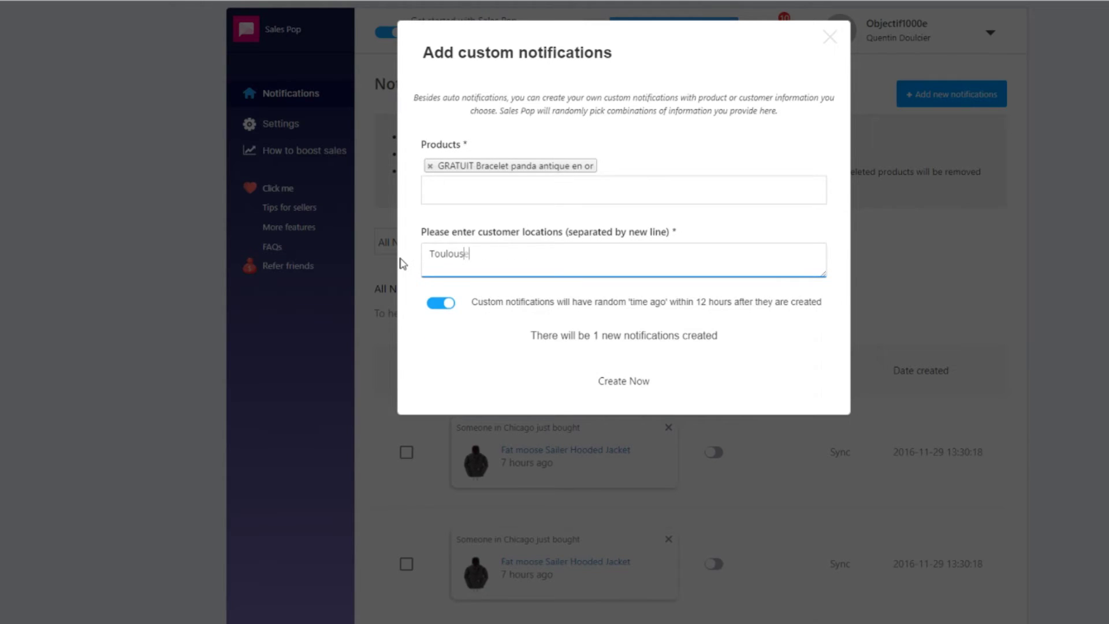
{"action": "left_click", "coordinate": [620, 387]}
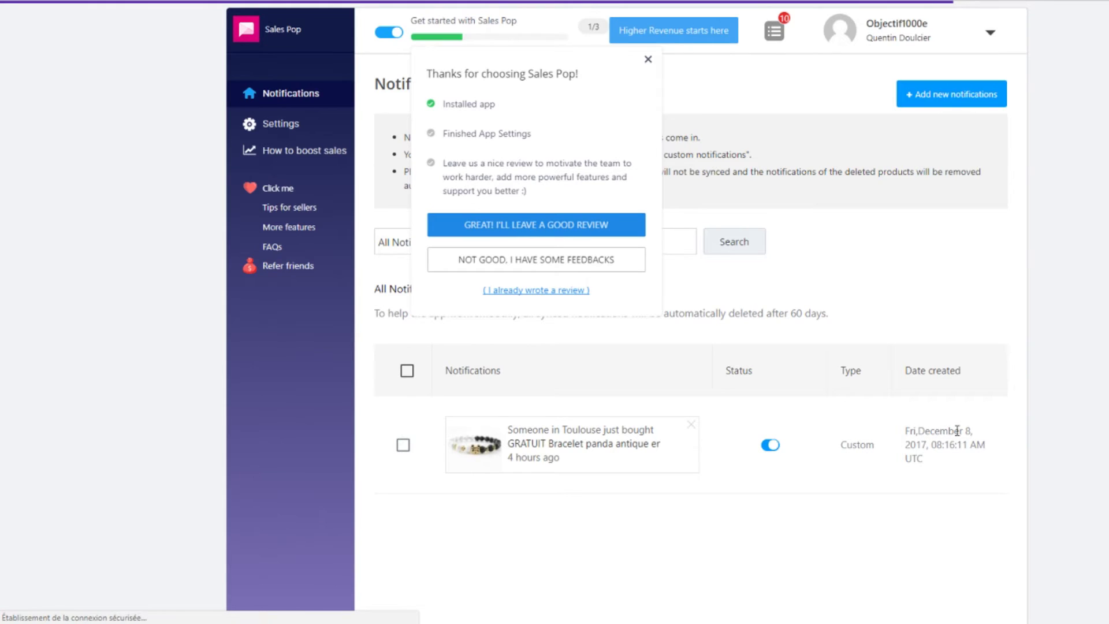
{"action": "scroll", "coordinate": [957, 431], "scroll_direction": "down", "scroll_amount": 1}
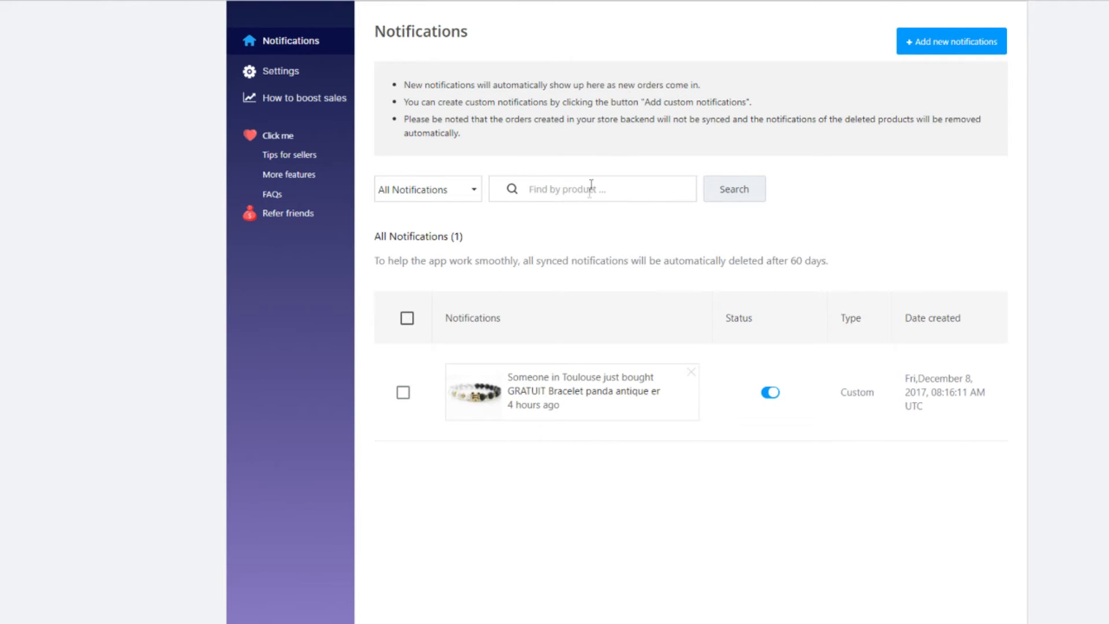
{"action": "scroll", "coordinate": [624, 197], "scroll_direction": "up", "scroll_amount": 1}
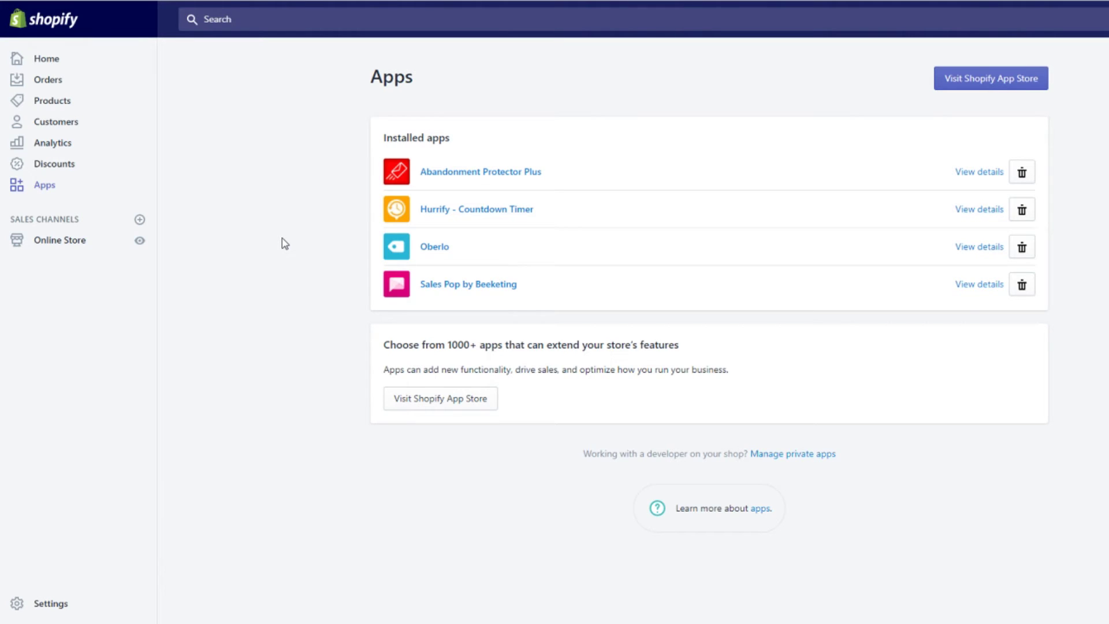
Step: Open the Hurrify - Countdown Timer app and set the timer look style to Simple Timer 1
{"action": "left_click", "coordinate": [464, 210]}
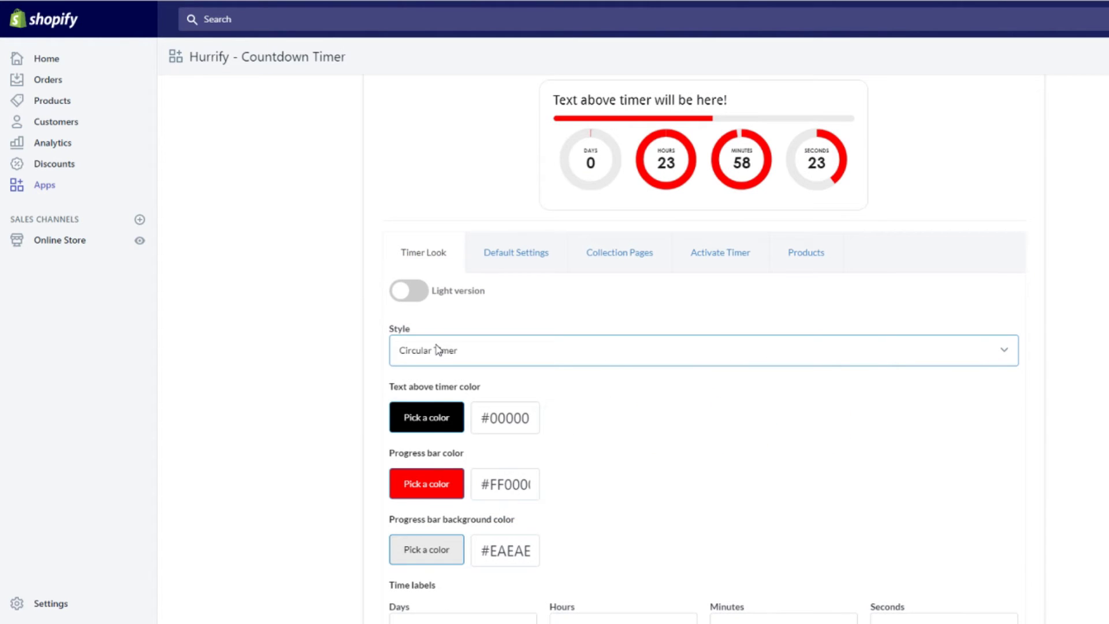
{"action": "left_click", "coordinate": [439, 349]}
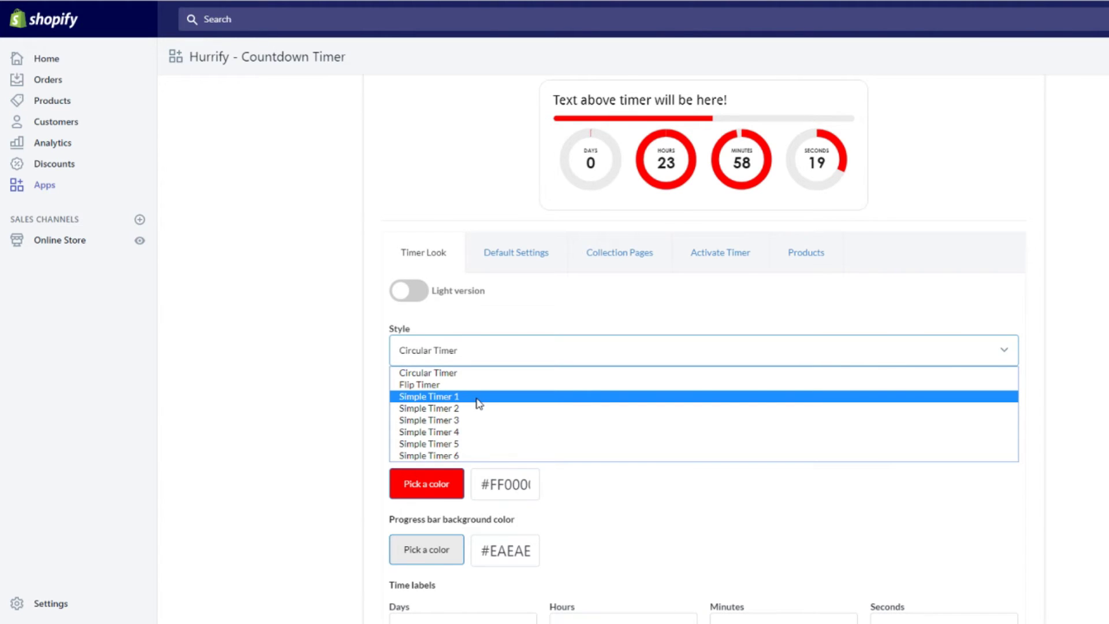
{"action": "left_click", "coordinate": [479, 397]}
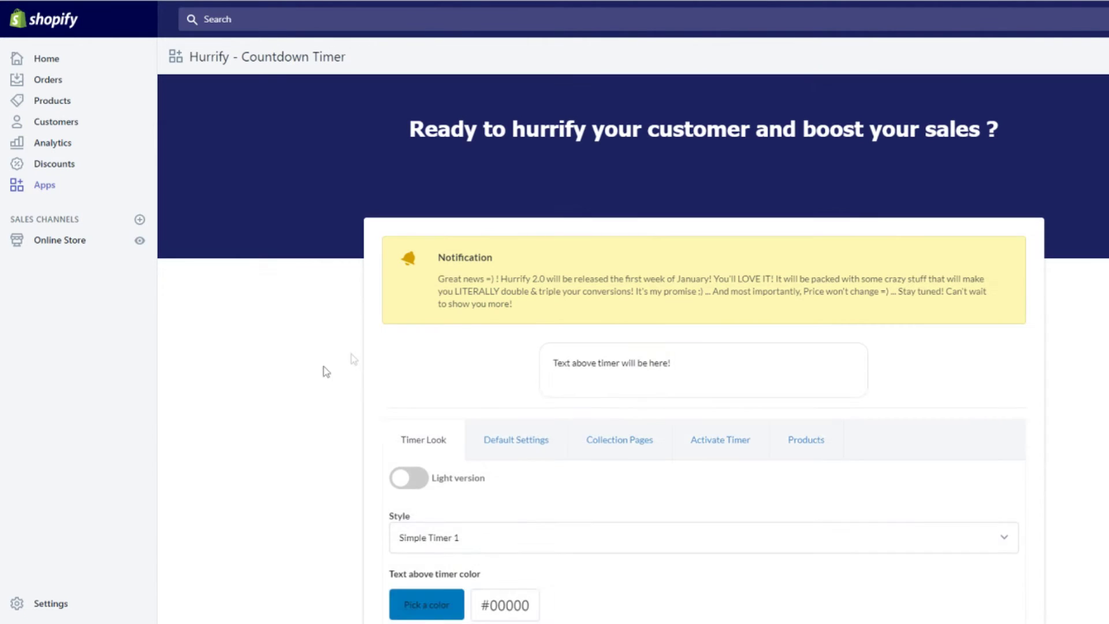
Step: Open the Countdown Timer bulk settings for all store products and review the timer duration and display options
{"action": "left_click", "coordinate": [51, 103]}
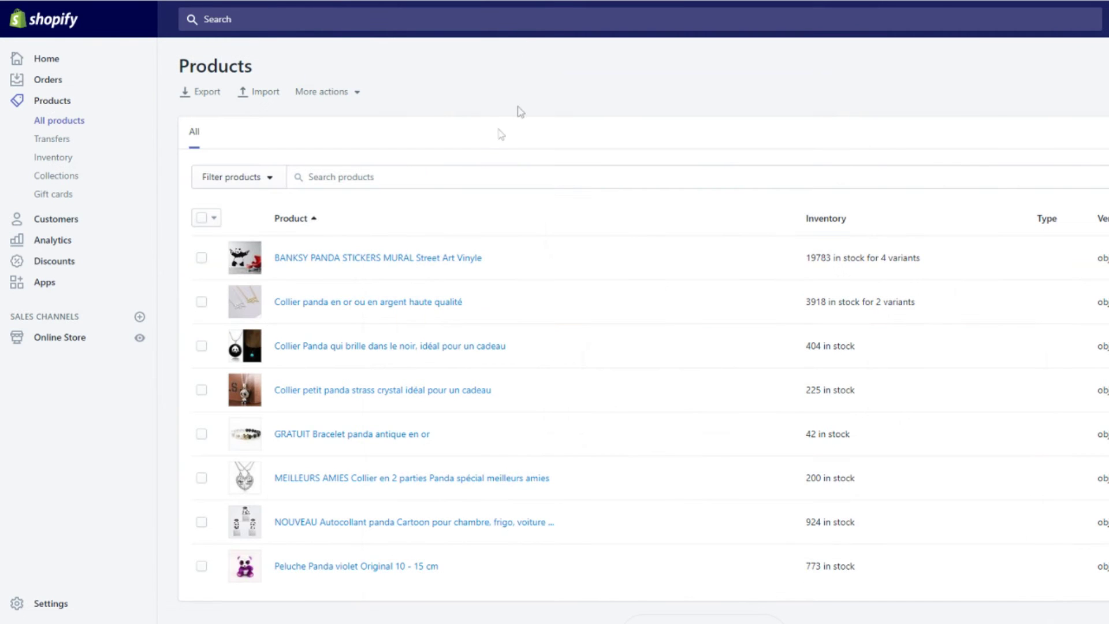
{"action": "left_click", "coordinate": [201, 218]}
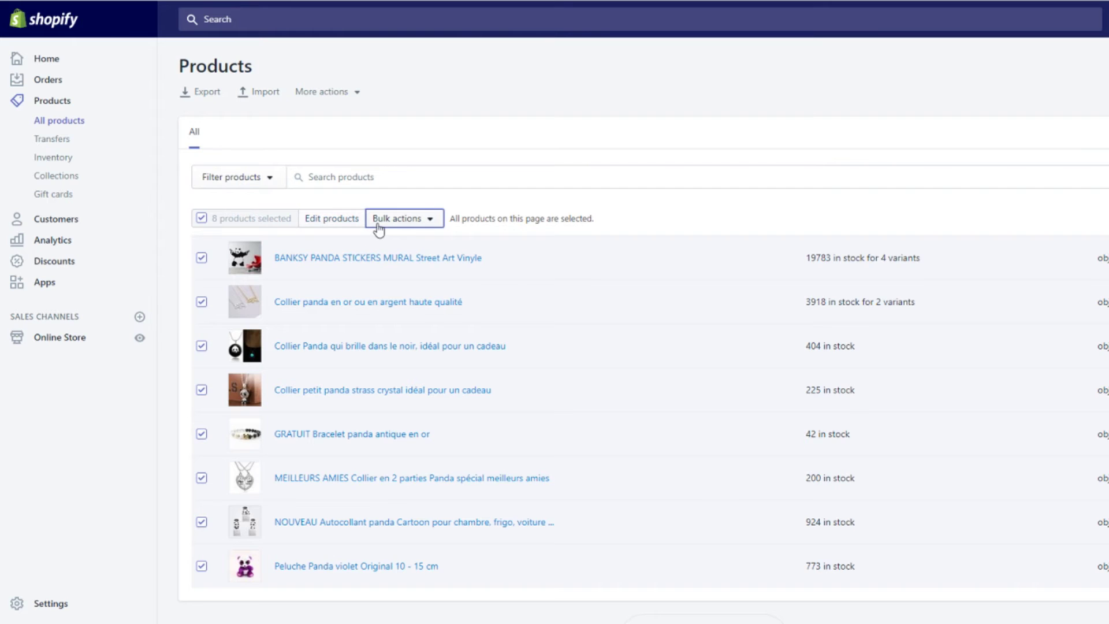
{"action": "left_click", "coordinate": [404, 226]}
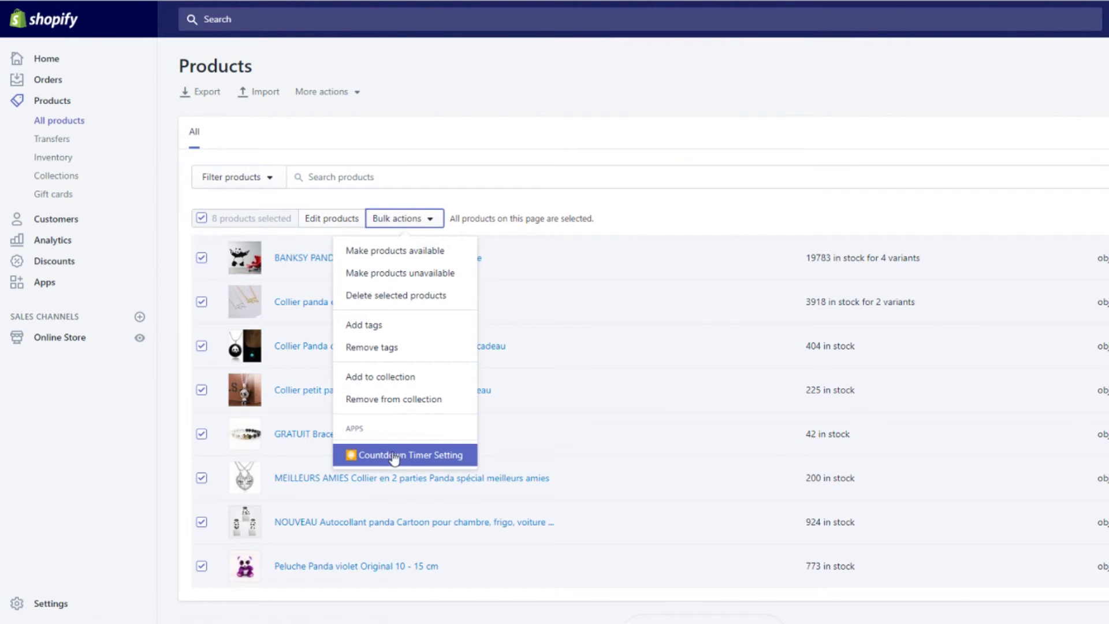
{"action": "left_click", "coordinate": [395, 457]}
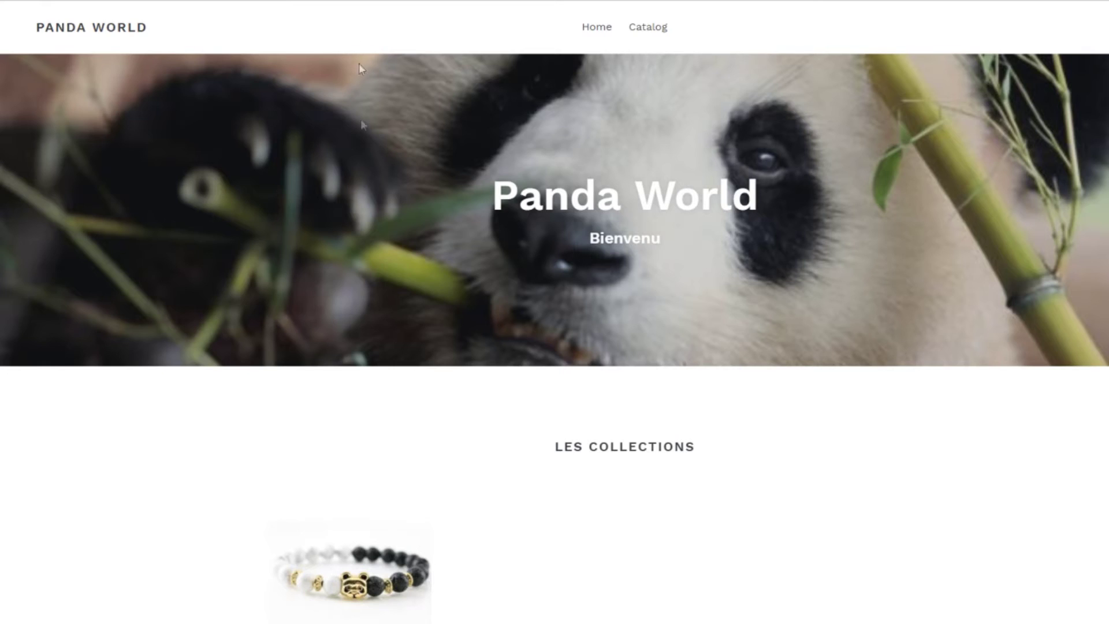
{"action": "left_click", "coordinate": [911, 556]}
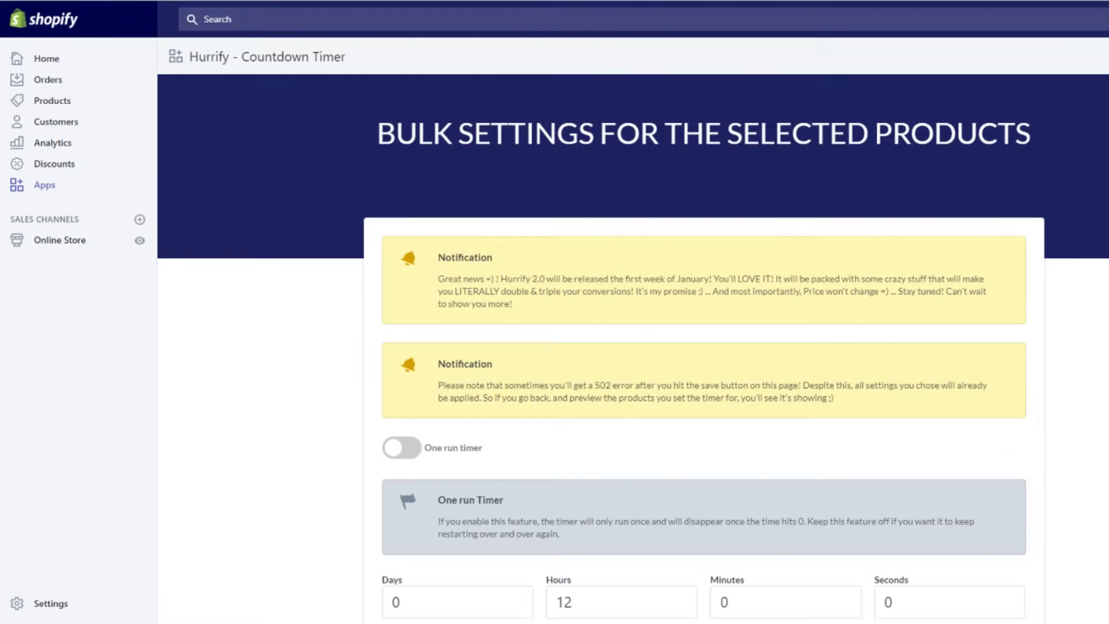
{"action": "scroll", "coordinate": [315, 347], "scroll_direction": "down", "scroll_amount": 4}
{"action": "scroll", "coordinate": [311, 347], "scroll_direction": "down", "scroll_amount": 5}
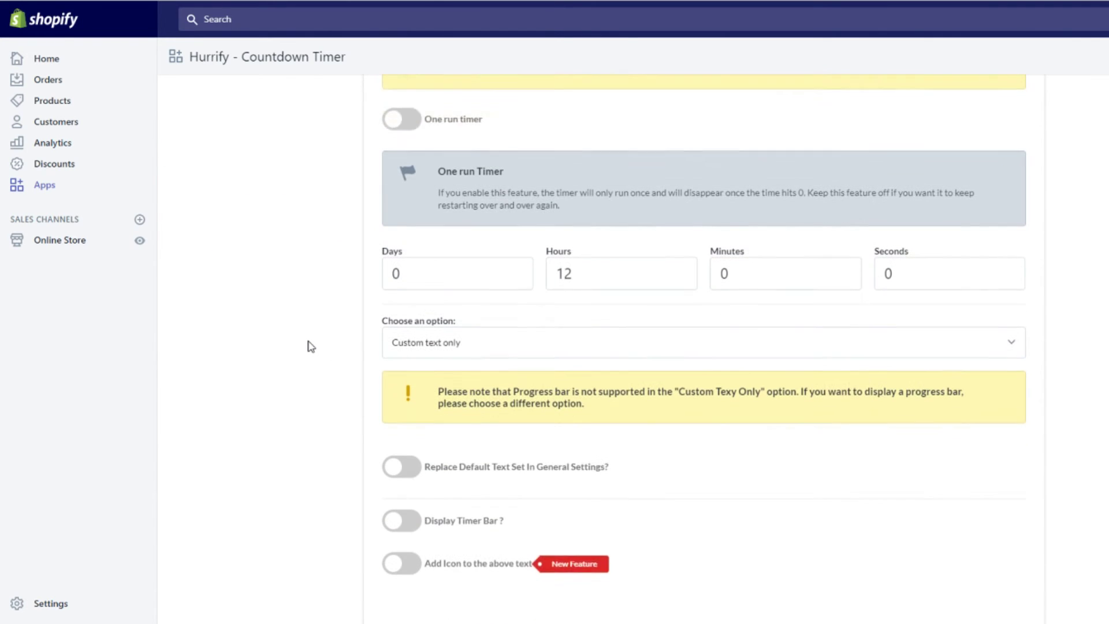
Step: Open the Abandonment protector automated follow-up in Abandonment Protector Plus for editing and browse its email templates
{"action": "left_click", "coordinate": [52, 186]}
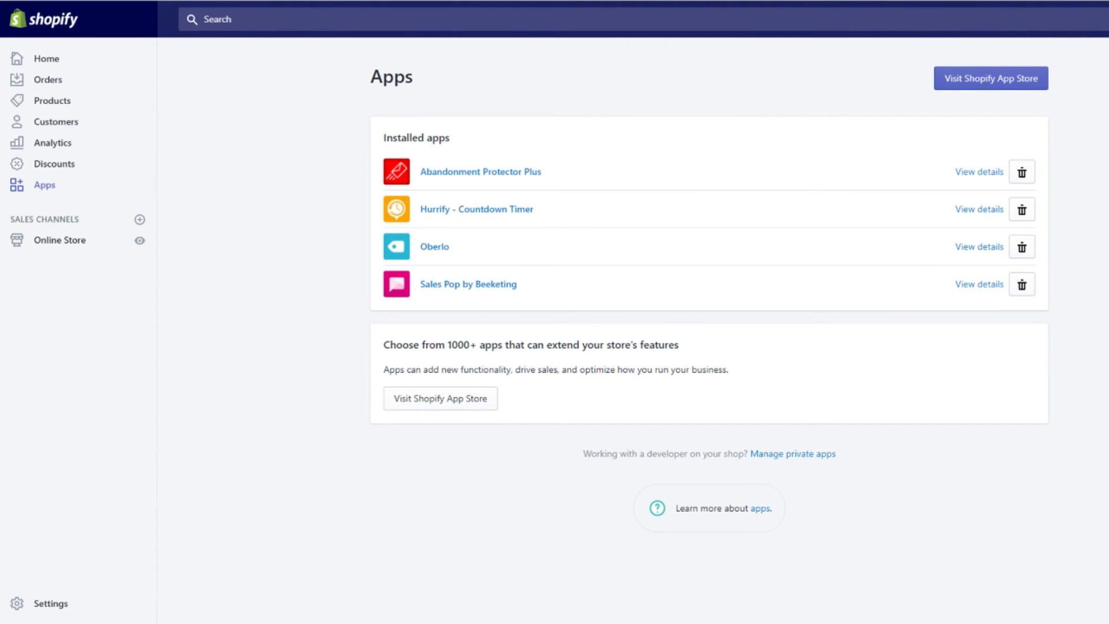
{"action": "left_click", "coordinate": [464, 176]}
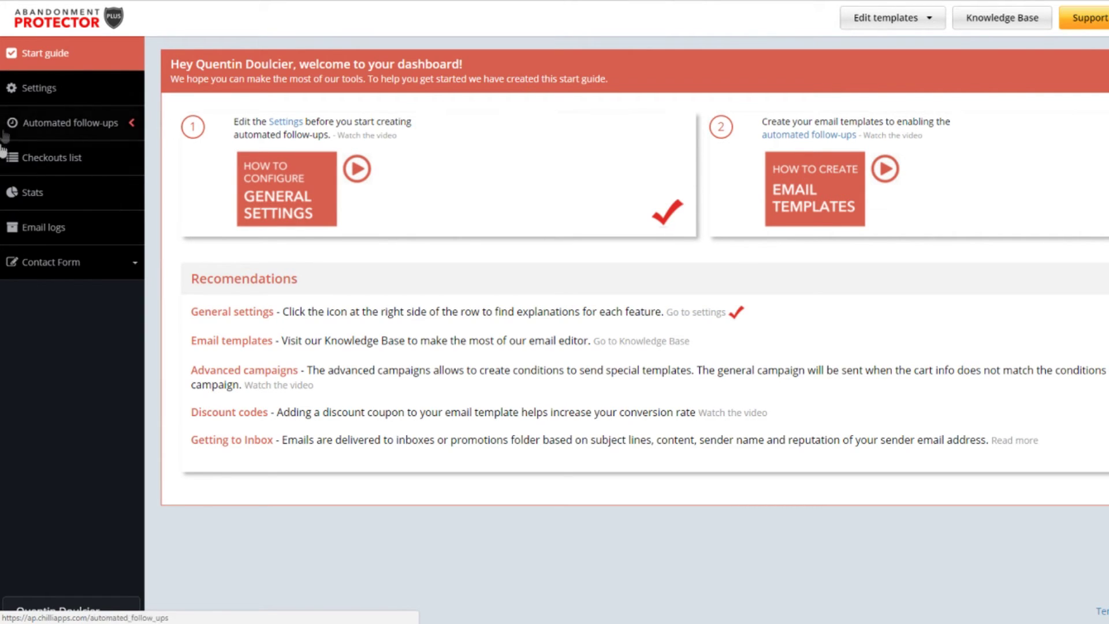
{"action": "left_click", "coordinate": [62, 124]}
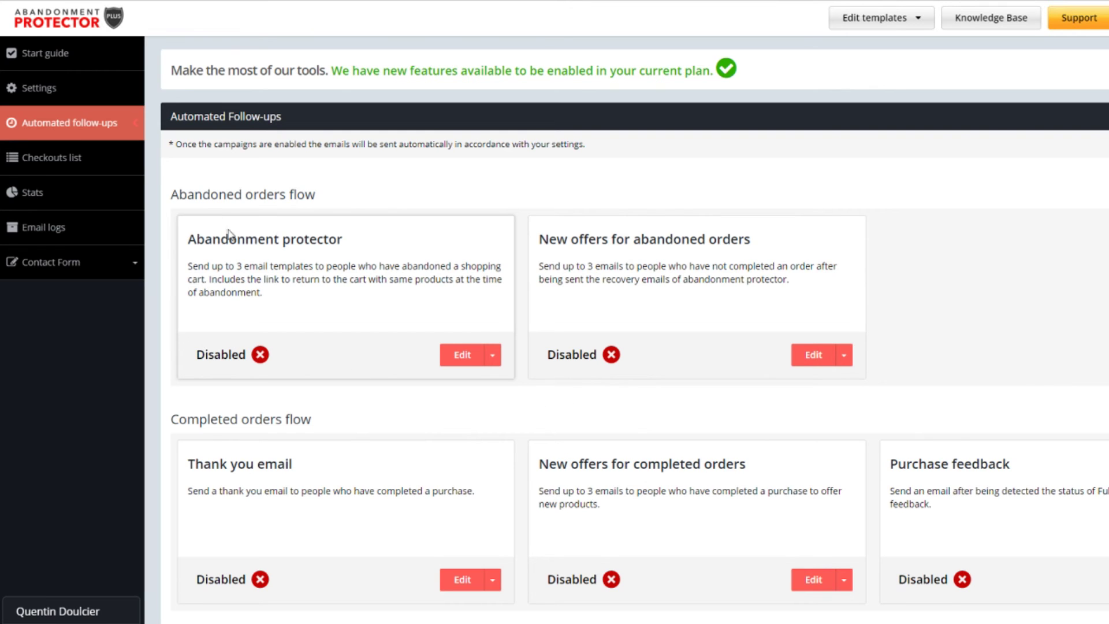
{"action": "left_click", "coordinate": [461, 354]}
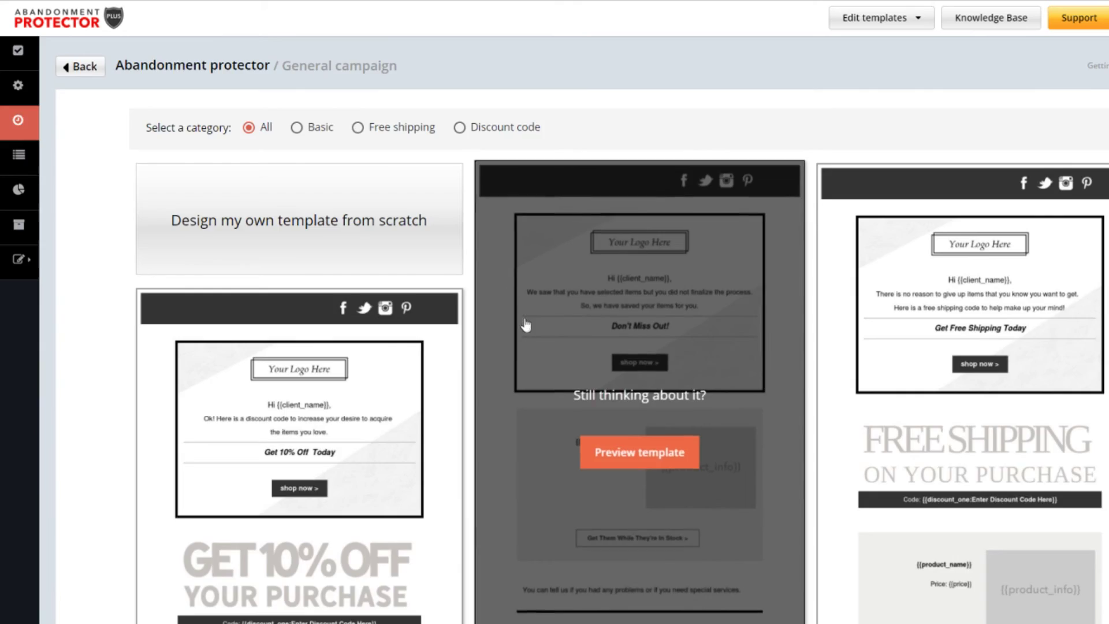
{"action": "scroll", "coordinate": [470, 361], "scroll_direction": "down", "scroll_amount": 3}
{"action": "scroll", "coordinate": [471, 361], "scroll_direction": "down", "scroll_amount": 4}
{"action": "scroll", "coordinate": [577, 329], "scroll_direction": "down", "scroll_amount": 4}
{"action": "scroll", "coordinate": [846, 370], "scroll_direction": "down", "scroll_amount": 10}
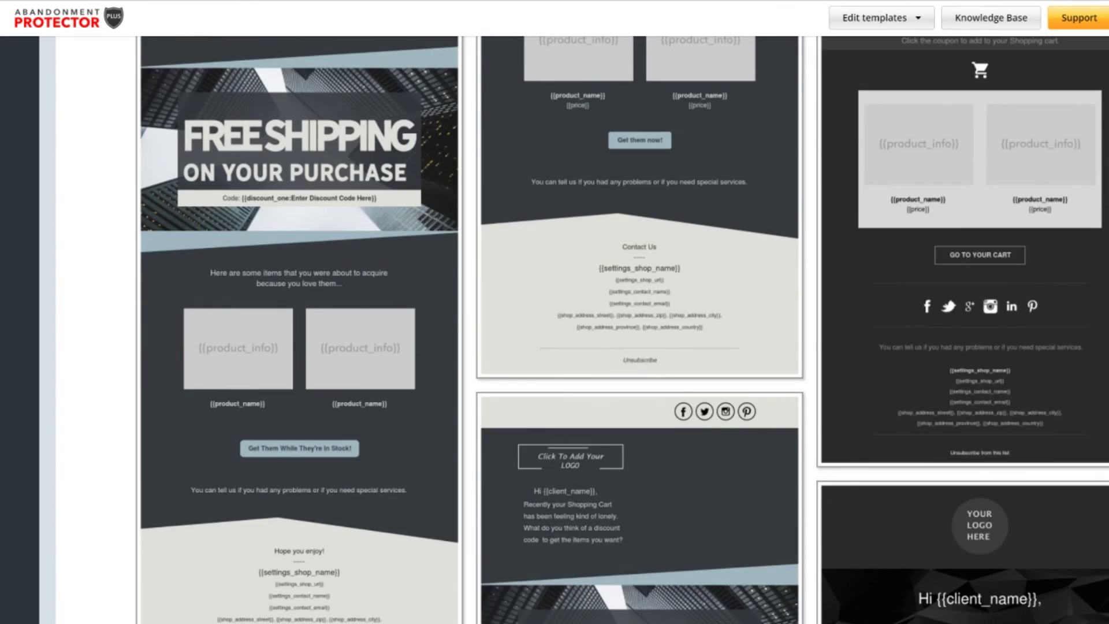
Step: Preview the "Still thinking about it?" design and select it as the template for the first follow-up email
{"action": "scroll", "coordinate": [682, 353], "scroll_direction": "up", "scroll_amount": 3}
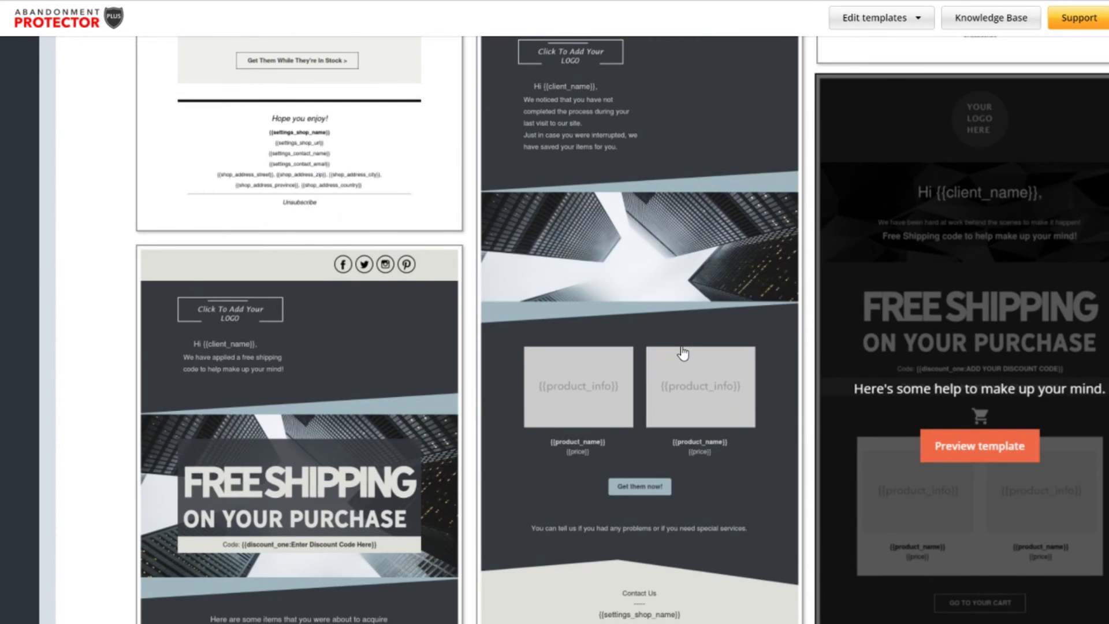
{"action": "scroll", "coordinate": [682, 353], "scroll_direction": "up", "scroll_amount": 15}
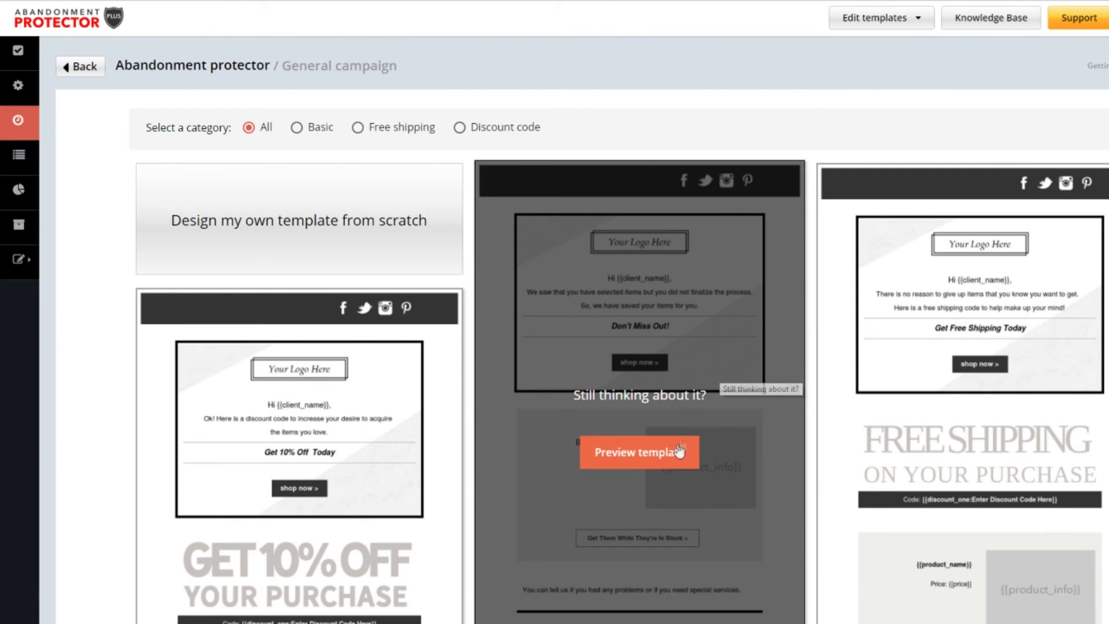
{"action": "left_click", "coordinate": [665, 455]}
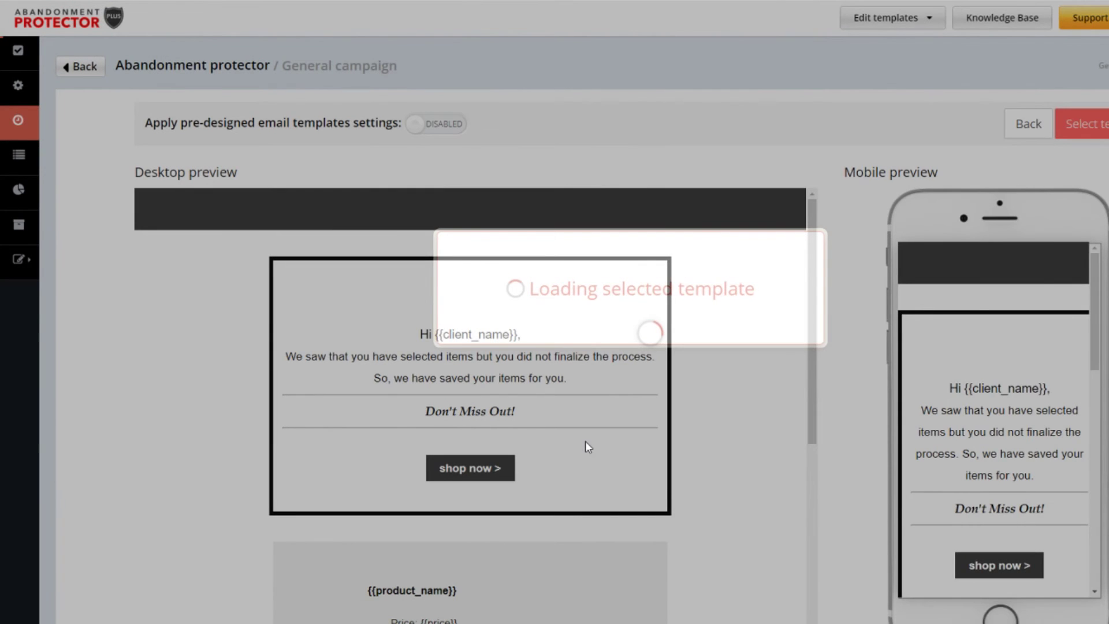
{"action": "scroll", "coordinate": [560, 439], "scroll_direction": "down", "scroll_amount": 2}
{"action": "scroll", "coordinate": [552, 373], "scroll_direction": "up", "scroll_amount": 2}
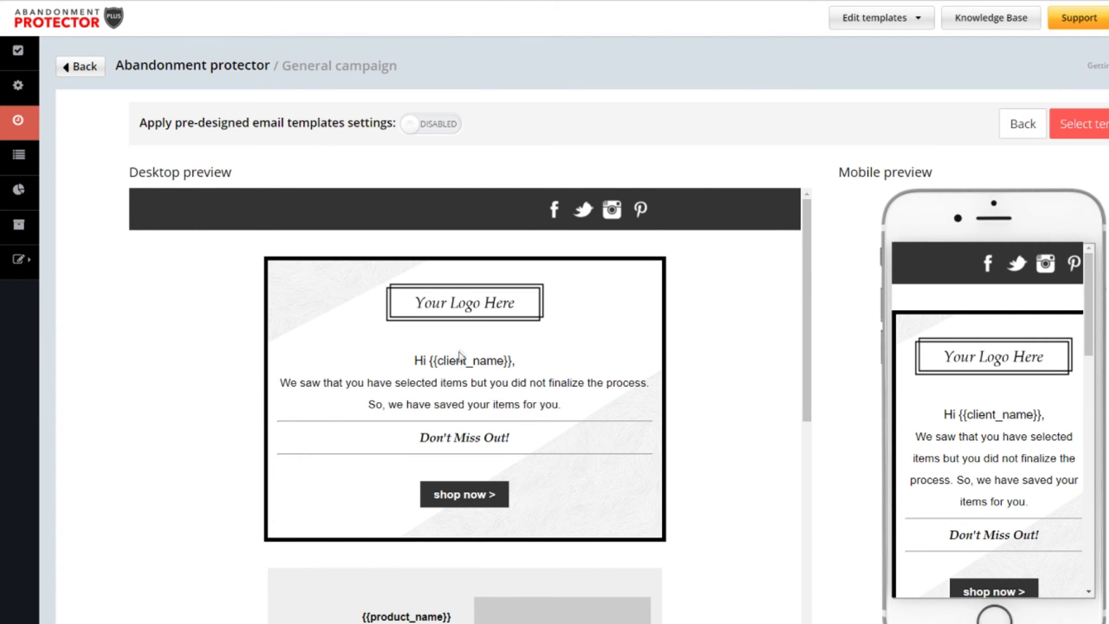
{"action": "scroll", "coordinate": [467, 352], "scroll_direction": "down", "scroll_amount": 2}
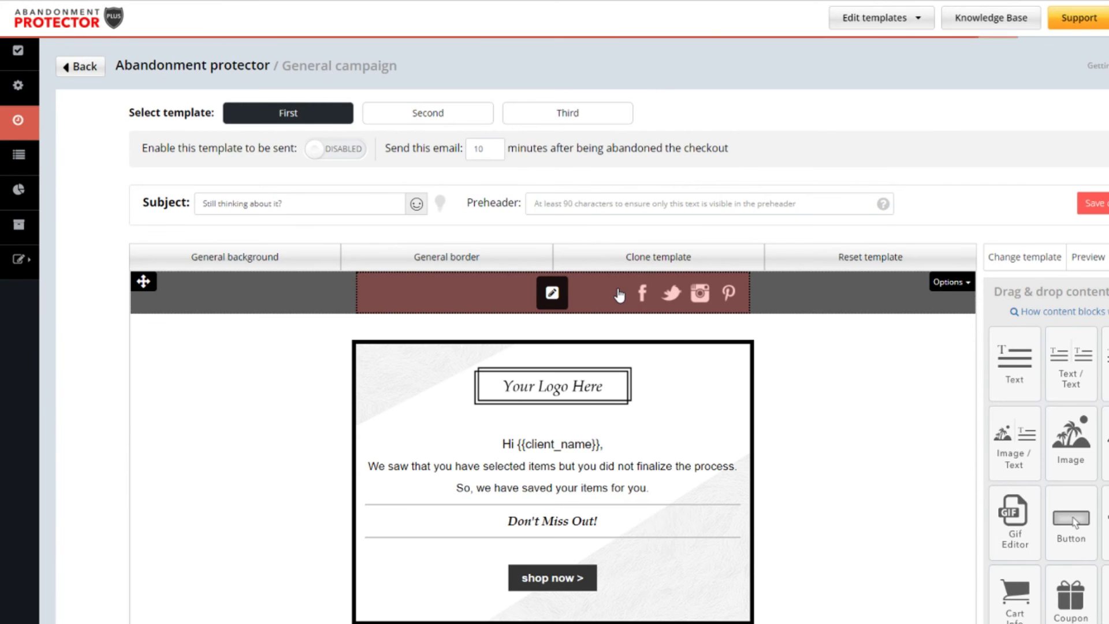
Step: Examine the first email's layout and the content editor of its greeting text block, leaving the text unedited
{"action": "scroll", "coordinate": [599, 428], "scroll_direction": "down", "scroll_amount": 1}
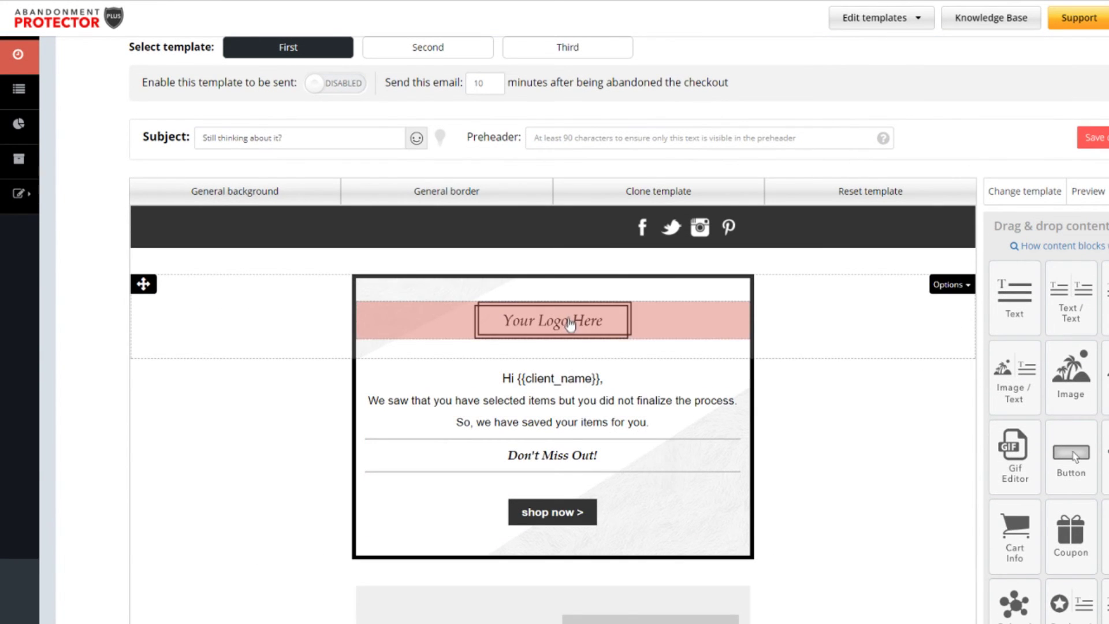
{"action": "left_click", "coordinate": [562, 394]}
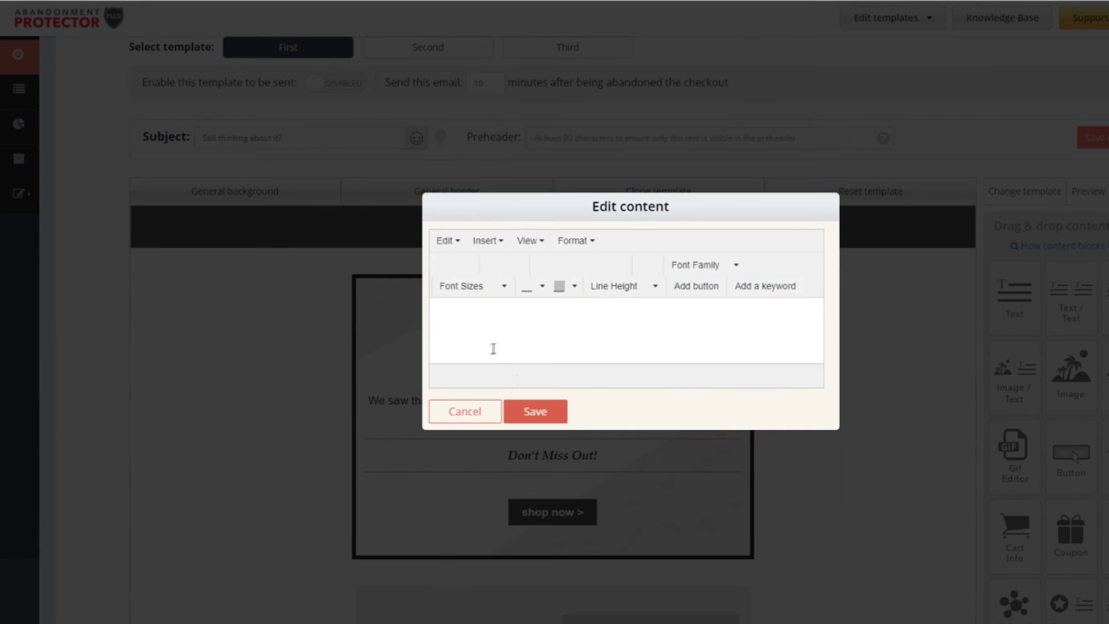
{"action": "double_click", "coordinate": [569, 260]}
{"action": "left_click", "coordinate": [467, 473]}
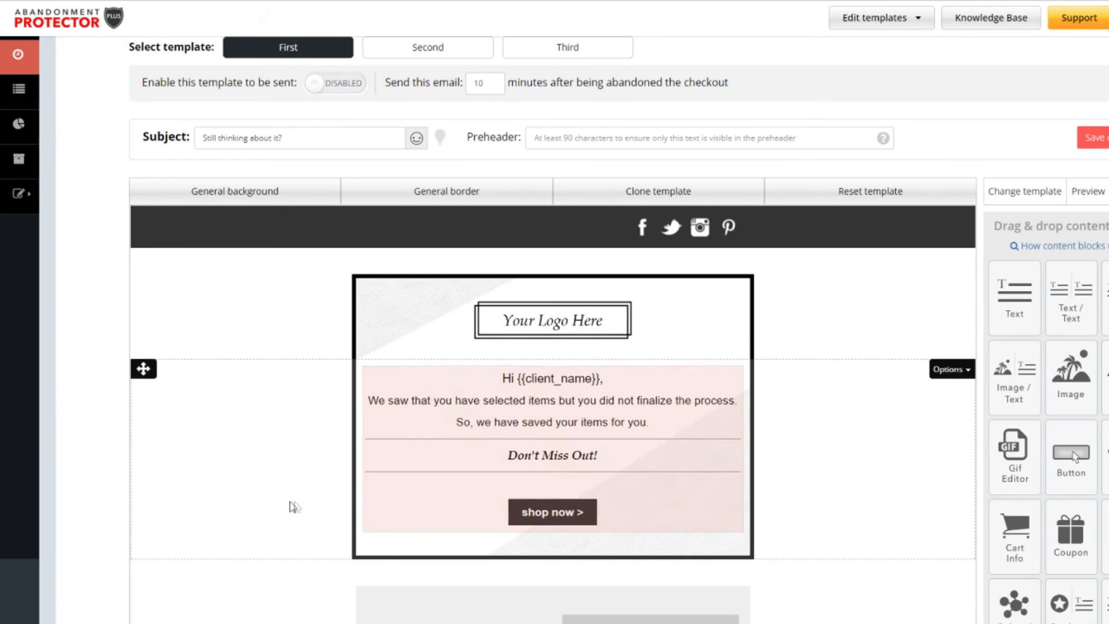
{"action": "scroll", "coordinate": [278, 497], "scroll_direction": "down", "scroll_amount": 2}
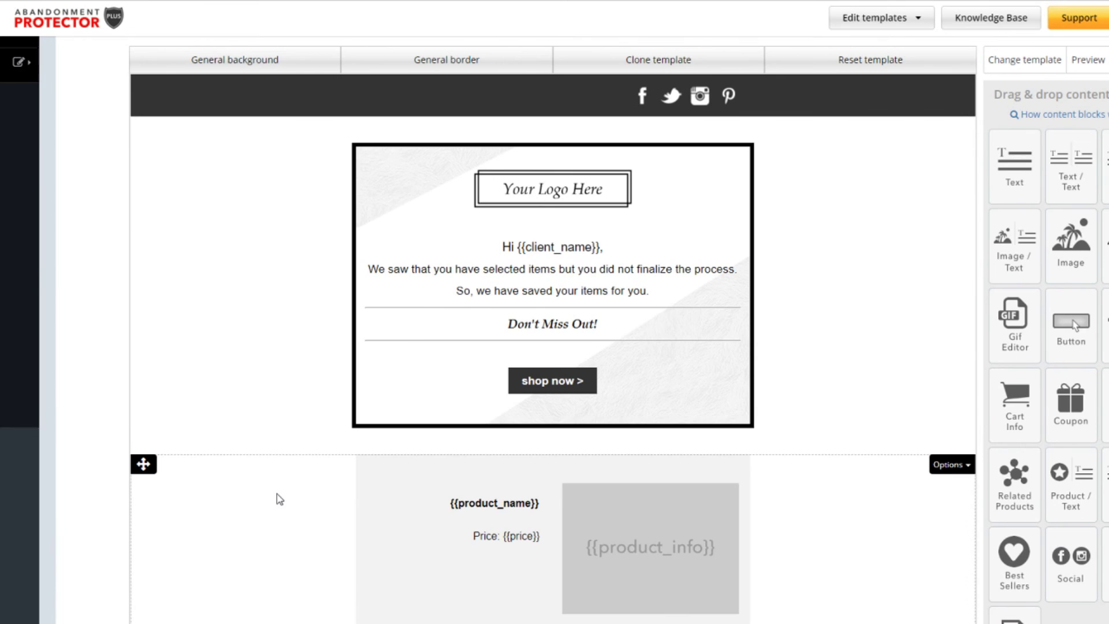
{"action": "scroll", "coordinate": [326, 474], "scroll_direction": "down", "scroll_amount": 10}
{"action": "scroll", "coordinate": [574, 477], "scroll_direction": "up", "scroll_amount": 15}
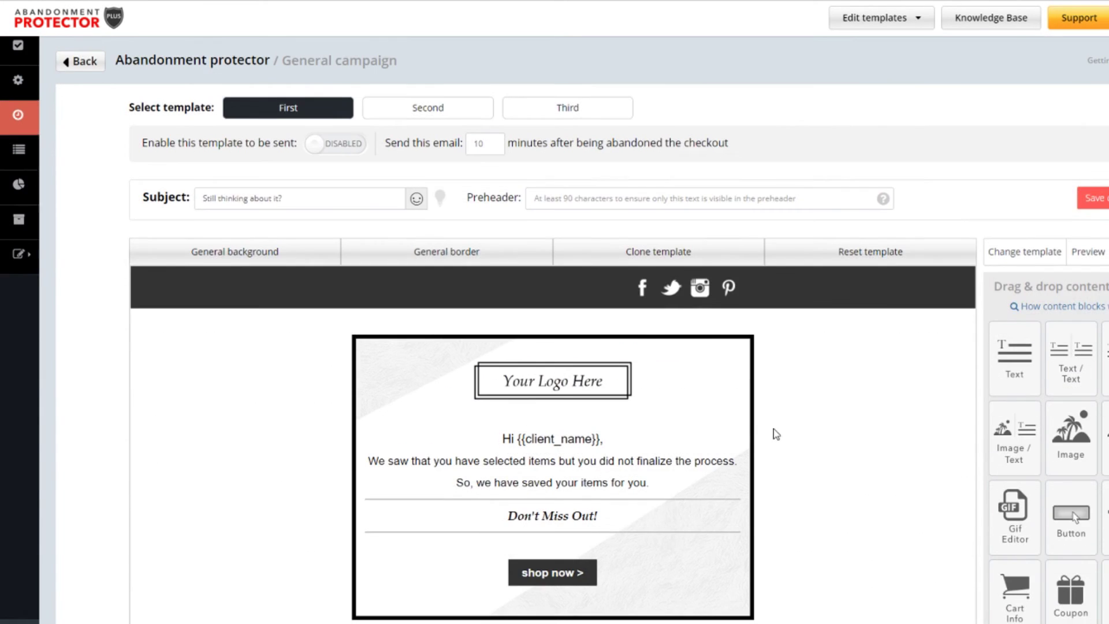
Step: Save the first email template with its social media icons removed and enable it to be sent
{"action": "left_click", "coordinate": [1094, 202]}
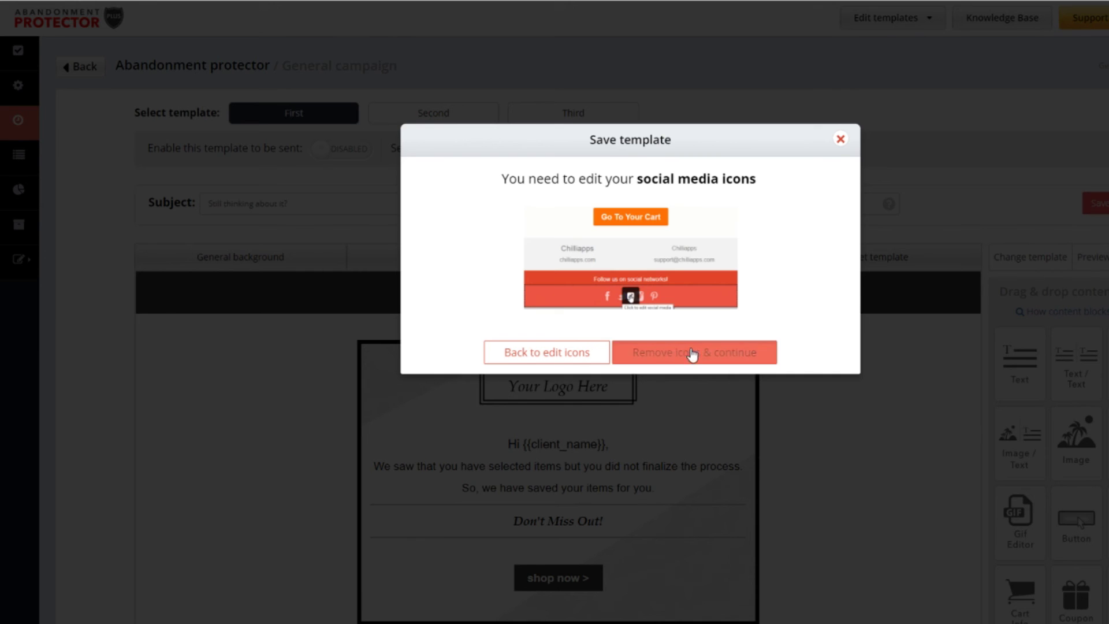
{"action": "left_click", "coordinate": [693, 354]}
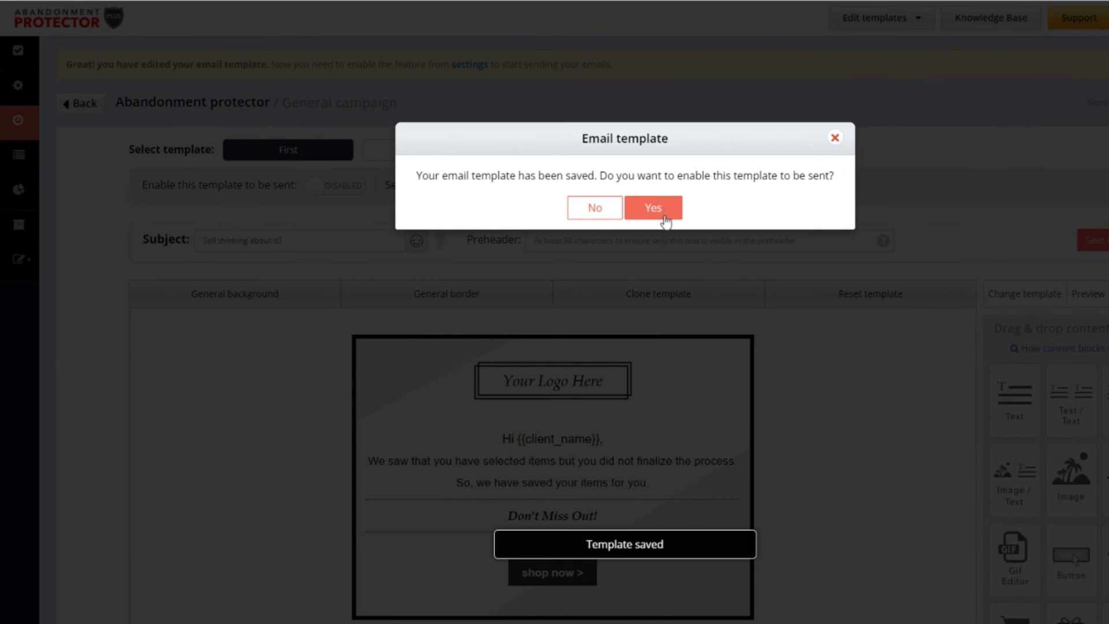
{"action": "left_click", "coordinate": [666, 220]}
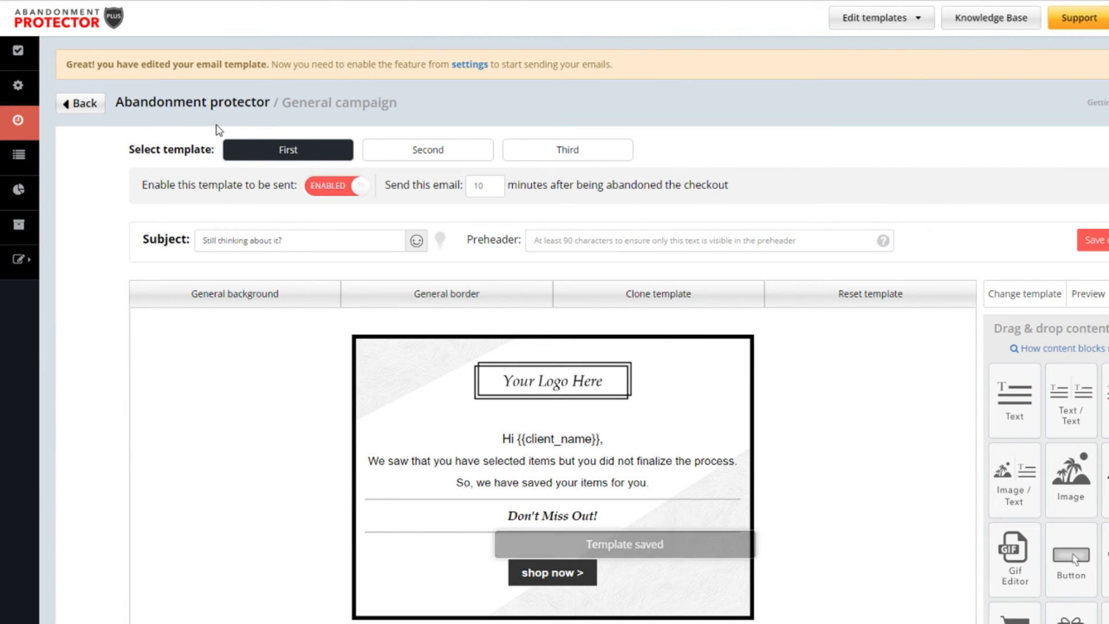
Step: Select the dark "Get Them before They're Gone" design with the checkout button as the second email's template
{"action": "left_click", "coordinate": [420, 149]}
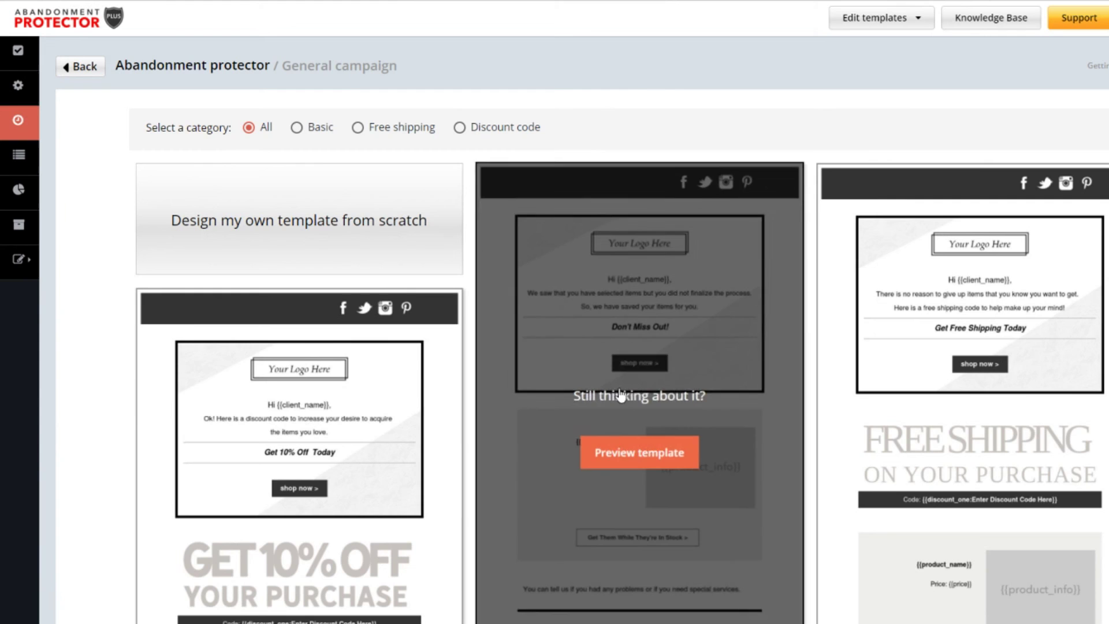
{"action": "scroll", "coordinate": [565, 405], "scroll_direction": "down", "scroll_amount": 3}
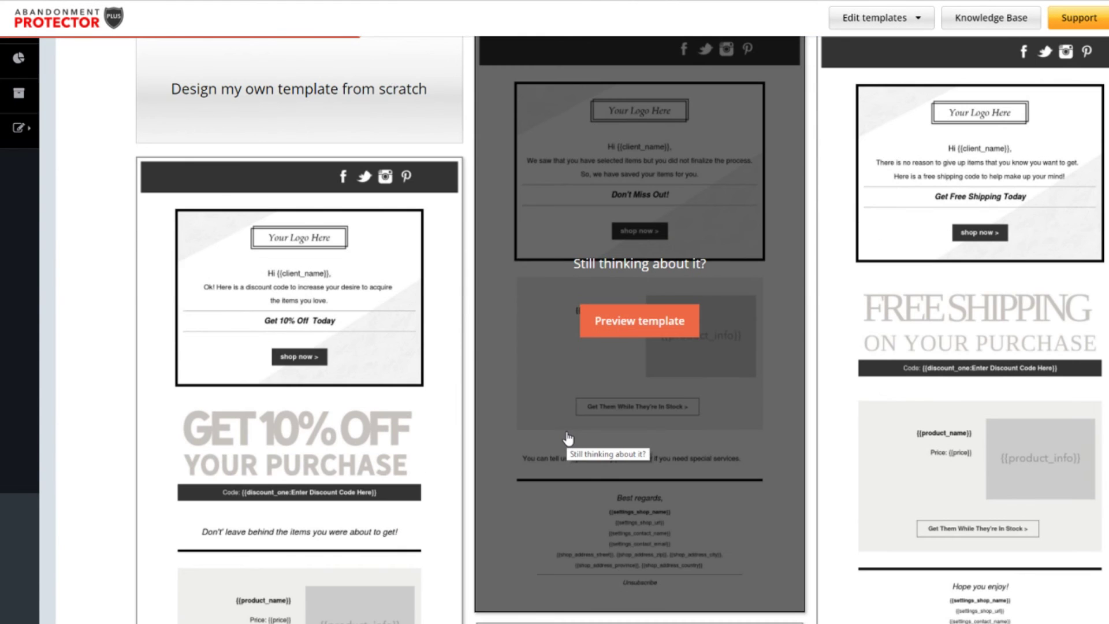
{"action": "scroll", "coordinate": [567, 439], "scroll_direction": "down", "scroll_amount": 4}
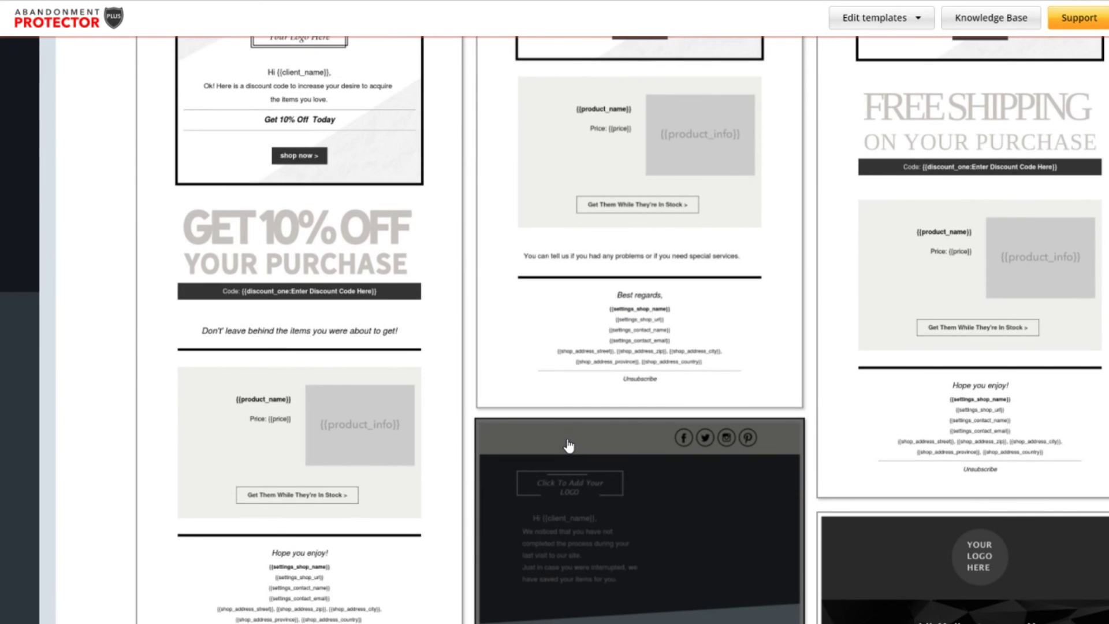
{"action": "scroll", "coordinate": [569, 445], "scroll_direction": "down", "scroll_amount": 10}
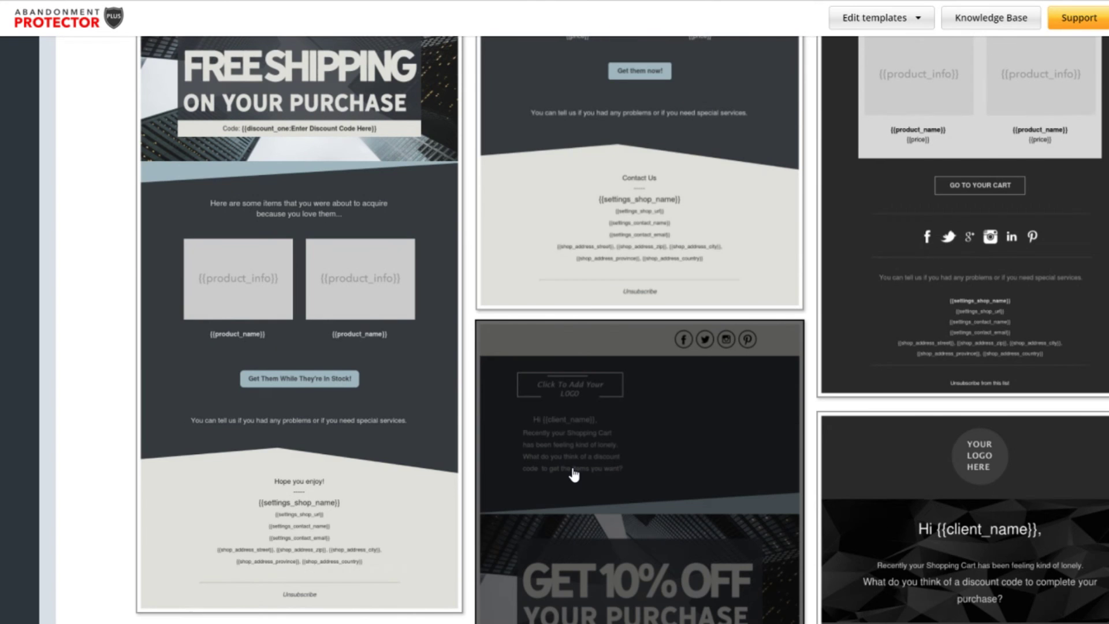
{"action": "scroll", "coordinate": [574, 475], "scroll_direction": "down", "scroll_amount": 8}
{"action": "scroll", "coordinate": [762, 441], "scroll_direction": "down", "scroll_amount": 10}
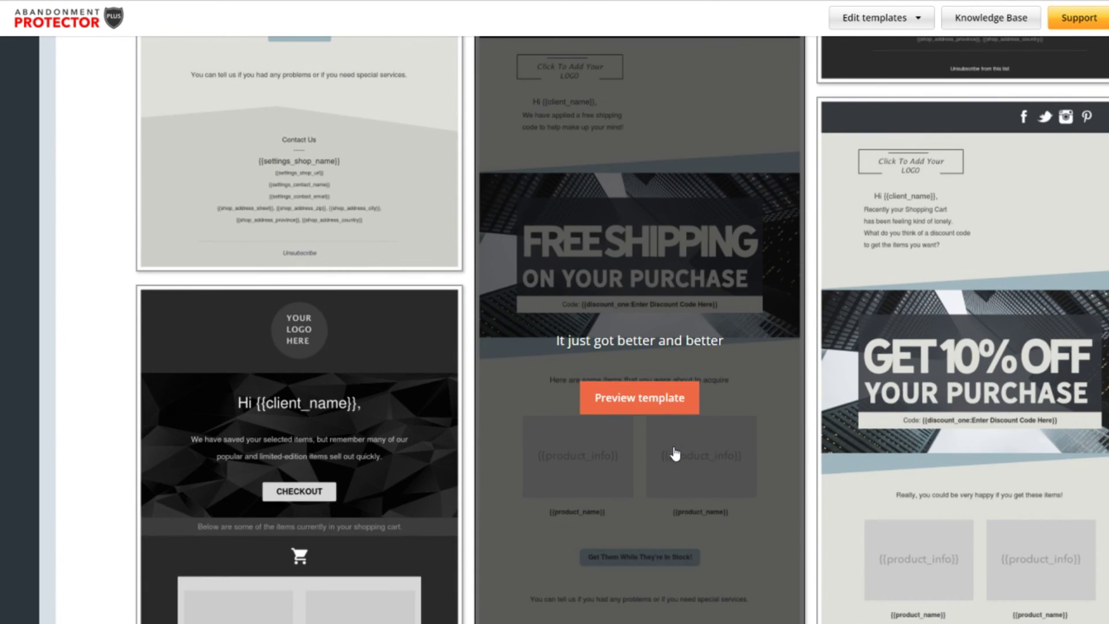
{"action": "scroll", "coordinate": [675, 454], "scroll_direction": "down", "scroll_amount": 5}
{"action": "left_click", "coordinate": [347, 331]}
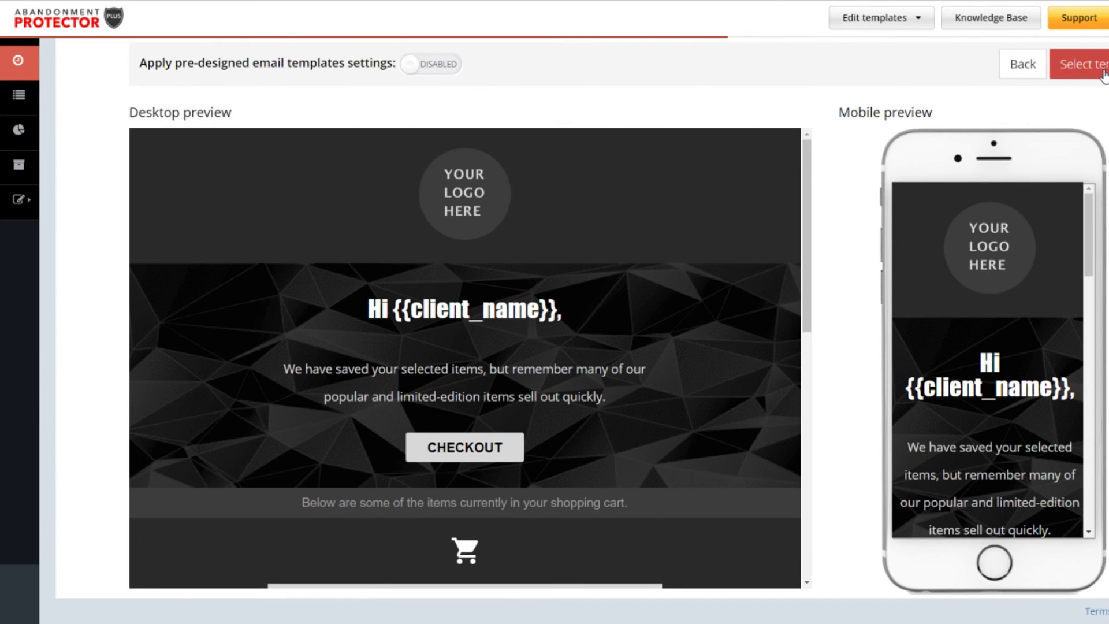
{"action": "left_click", "coordinate": [1103, 73]}
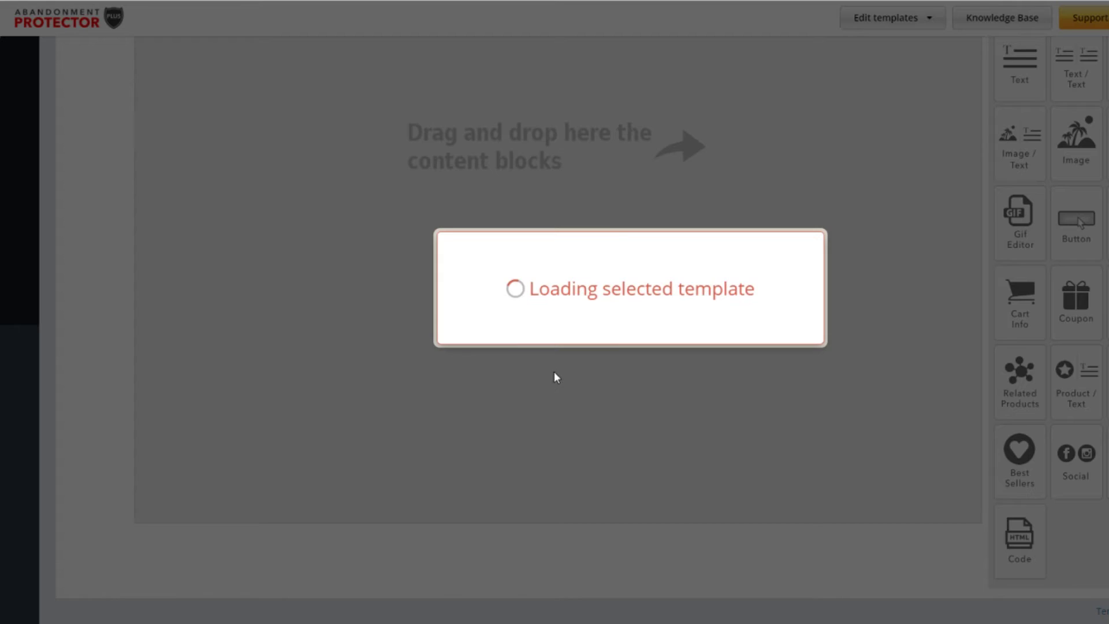
Step: Review the second email template, save it and enable it to be sent
{"action": "scroll", "coordinate": [543, 380], "scroll_direction": "down", "scroll_amount": 7}
{"action": "scroll", "coordinate": [529, 383], "scroll_direction": "up", "scroll_amount": 10}
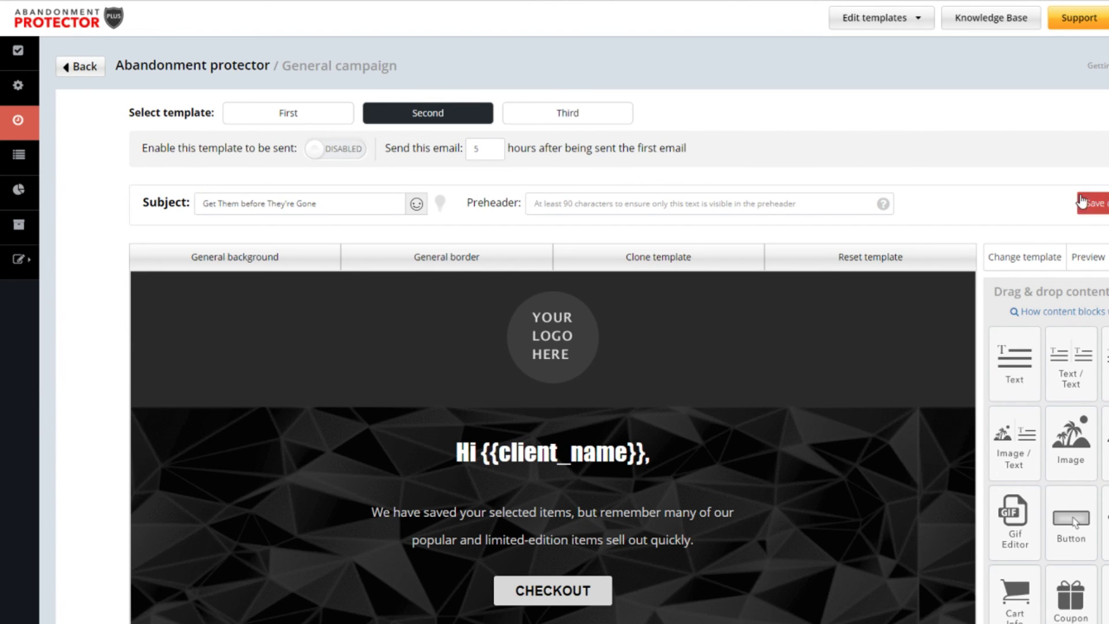
{"action": "left_click", "coordinate": [311, 148]}
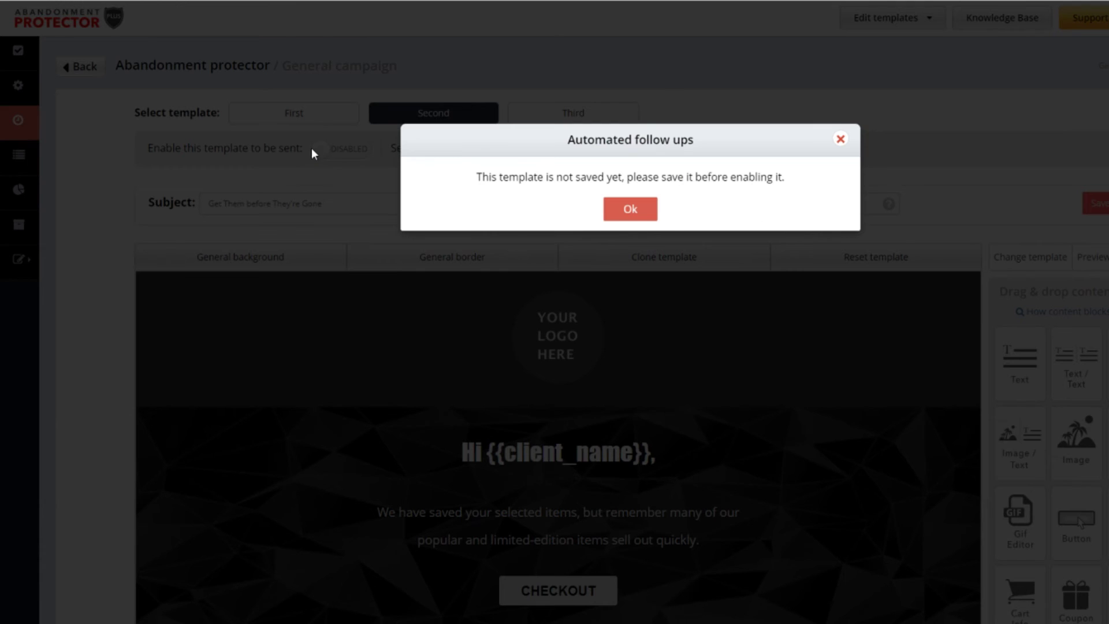
{"action": "left_click", "coordinate": [619, 212]}
{"action": "left_click", "coordinate": [1094, 207]}
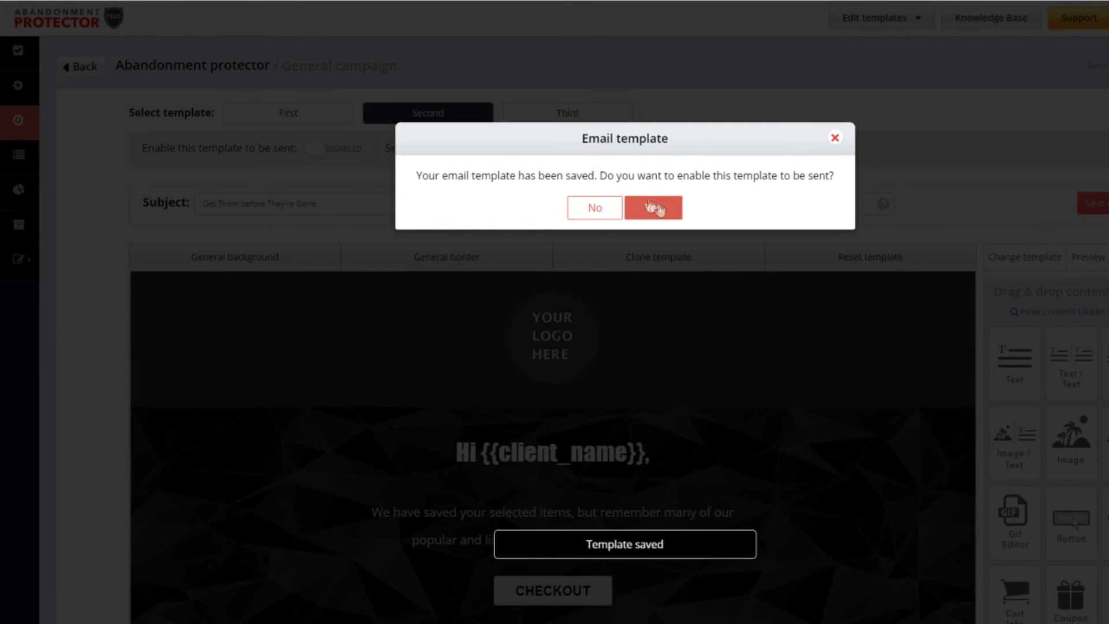
{"action": "left_click", "coordinate": [659, 209]}
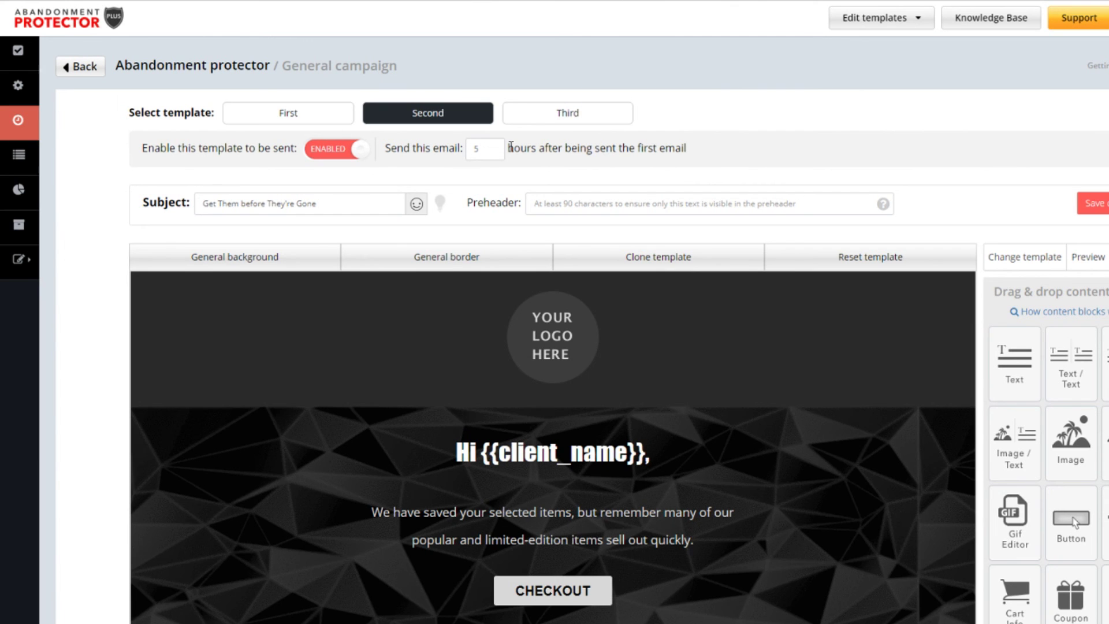
Step: Select the 10% off design "Here's something amazing to make up your mind!" as the third email's template
{"action": "left_click", "coordinate": [560, 112]}
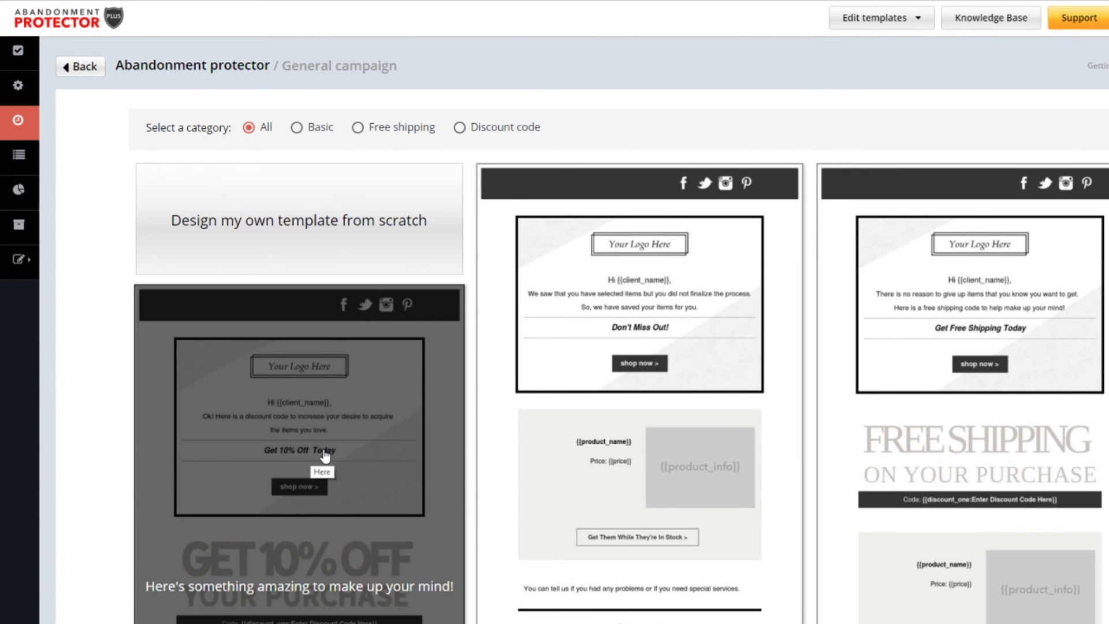
{"action": "left_click", "coordinate": [325, 456]}
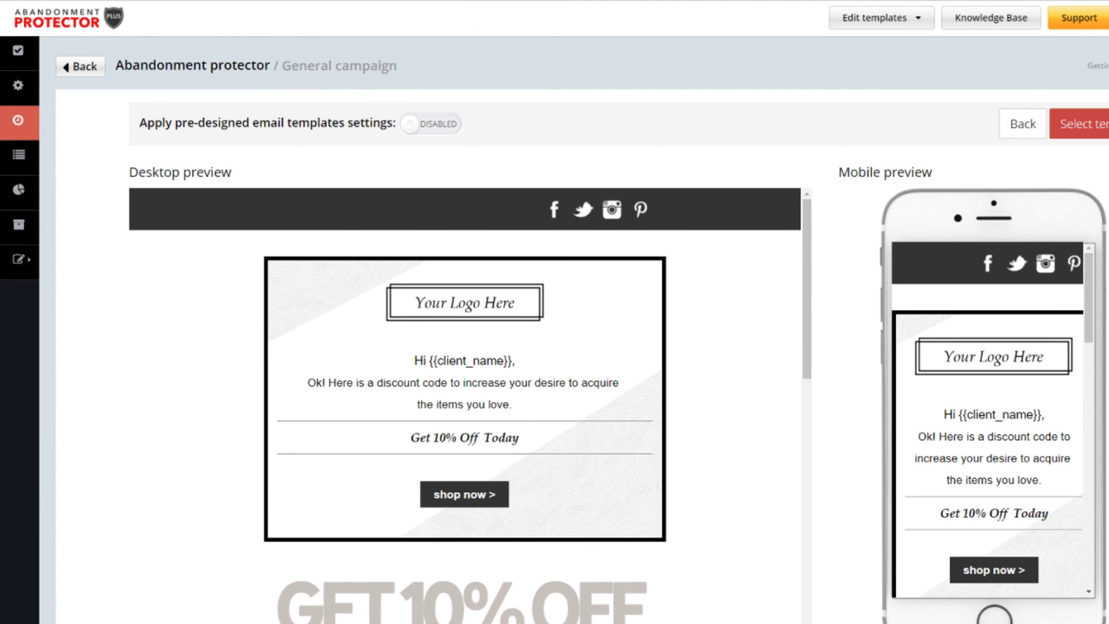
{"action": "left_click", "coordinate": [1079, 124]}
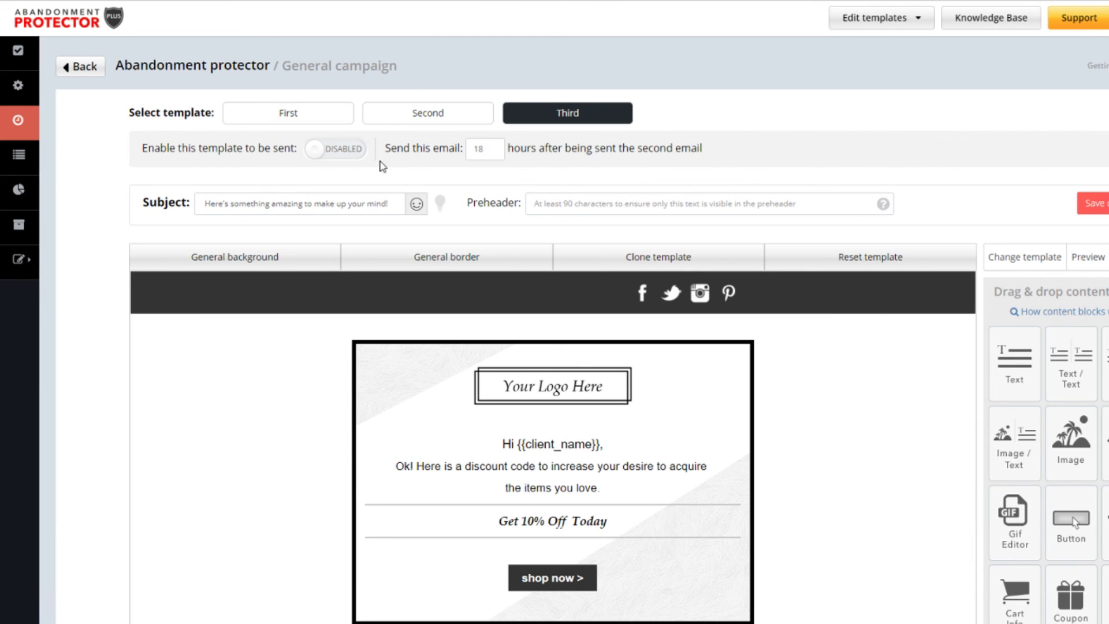
Step: Save the third email template with its coupons and social media icons removed and enable it to be sent
{"action": "left_click", "coordinate": [1092, 204]}
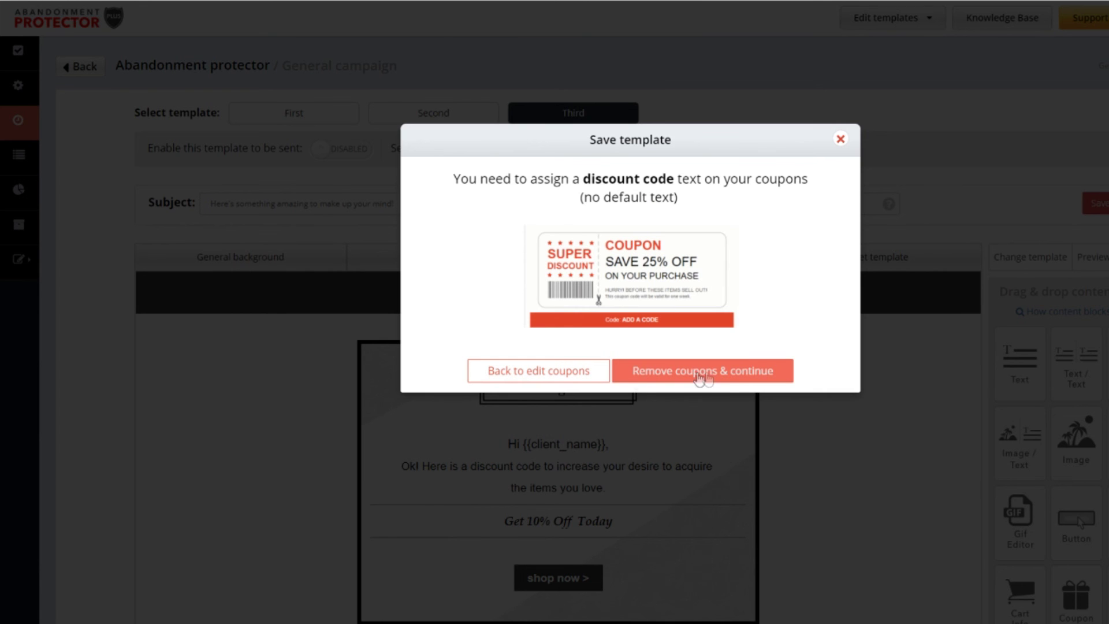
{"action": "left_click", "coordinate": [710, 379]}
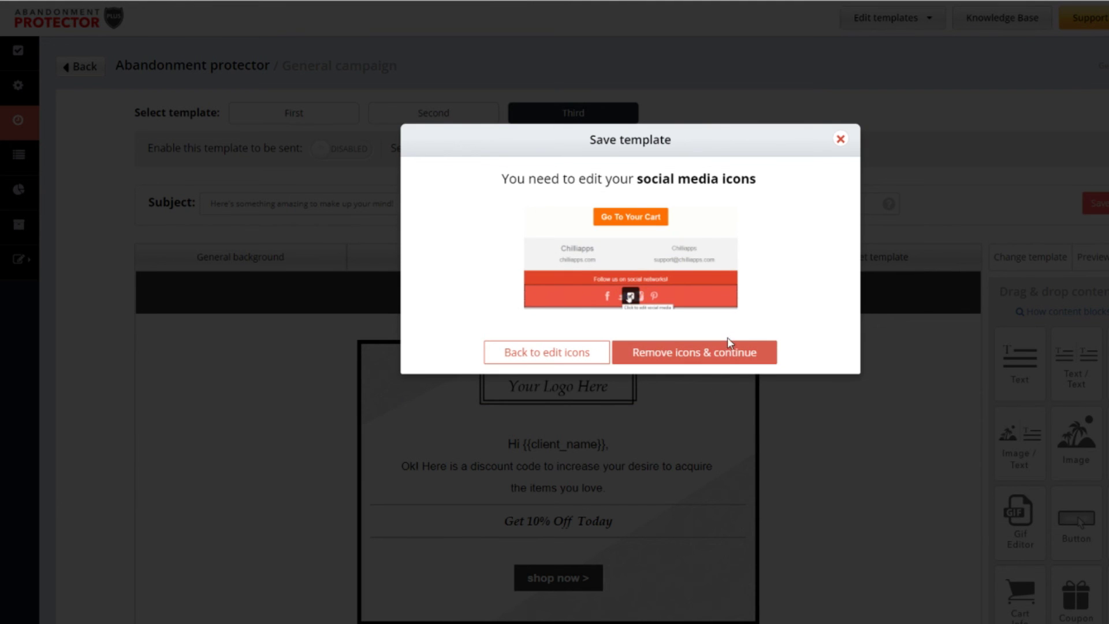
{"action": "left_click", "coordinate": [728, 357]}
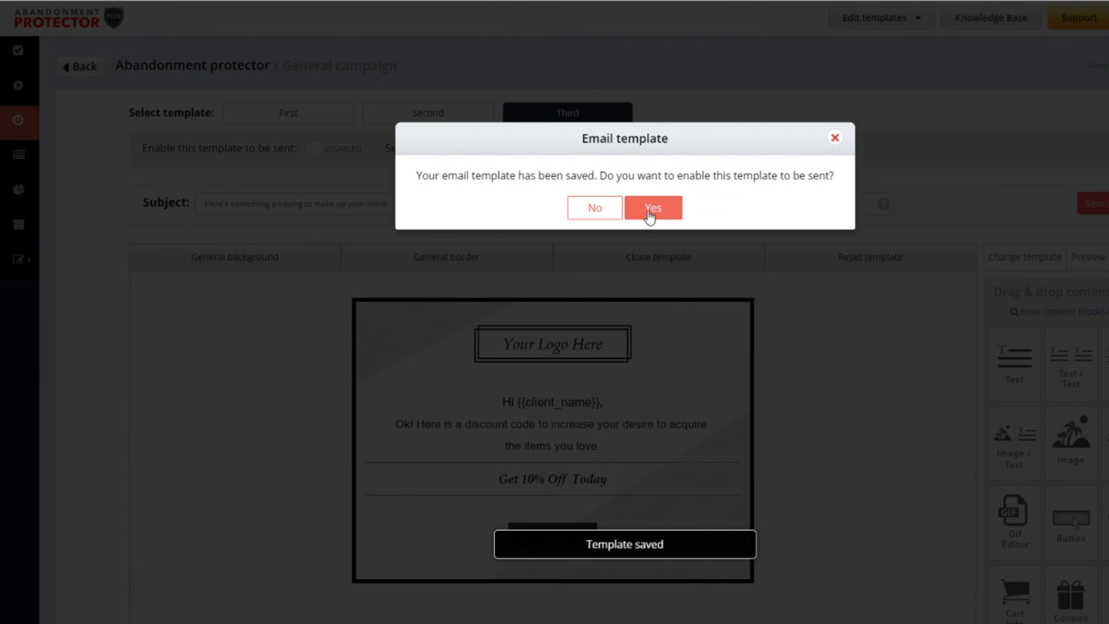
{"action": "left_click", "coordinate": [651, 209]}
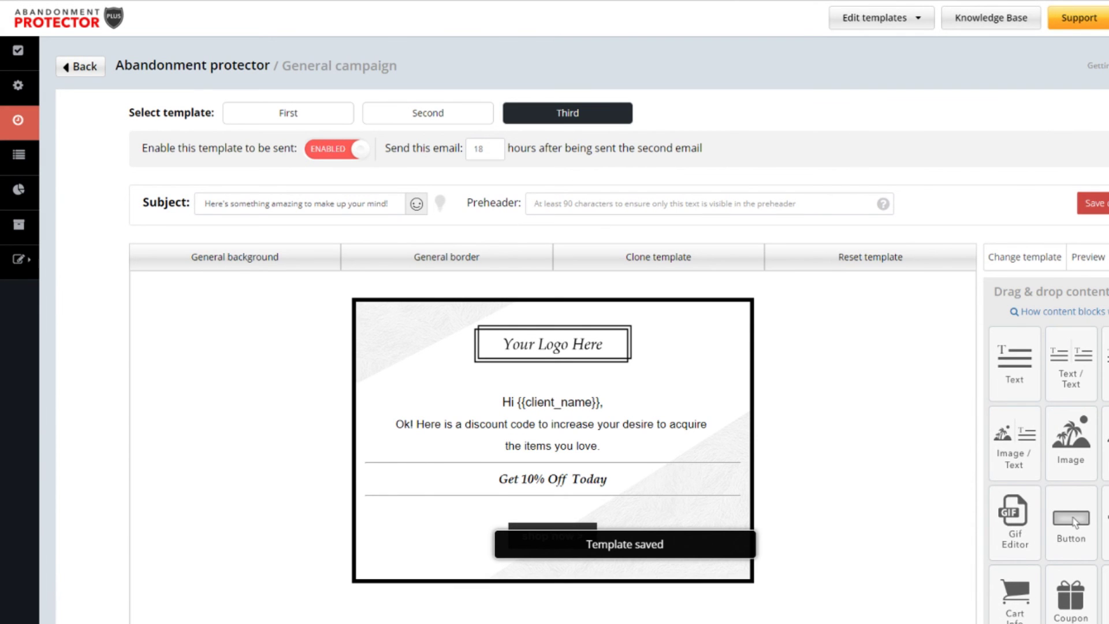